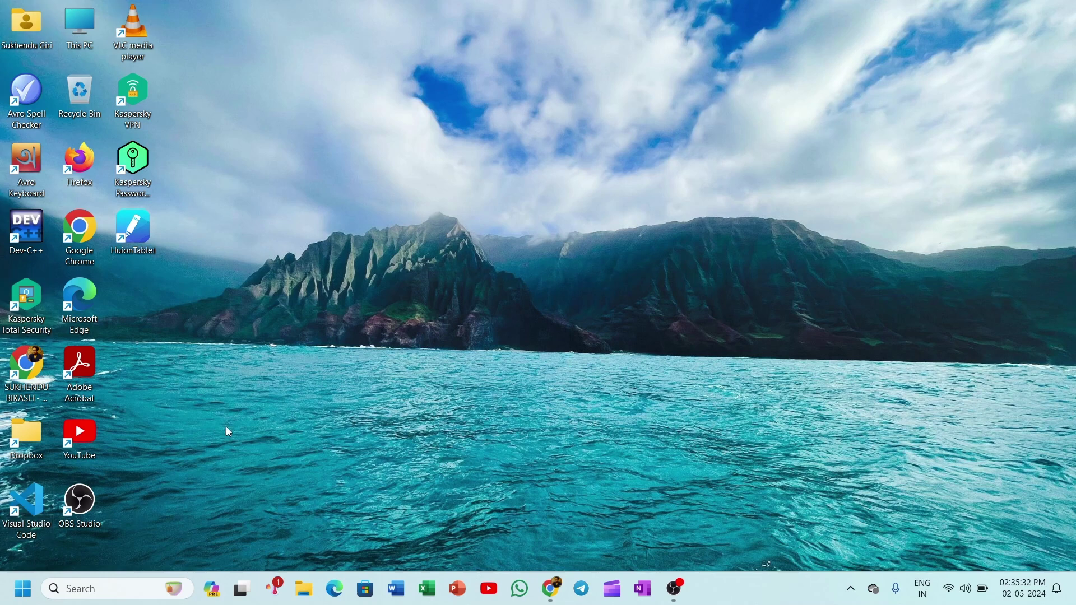
Open This PC and go into Local Disk (D:).
{"action": "double_click", "coordinate": [78, 33]}
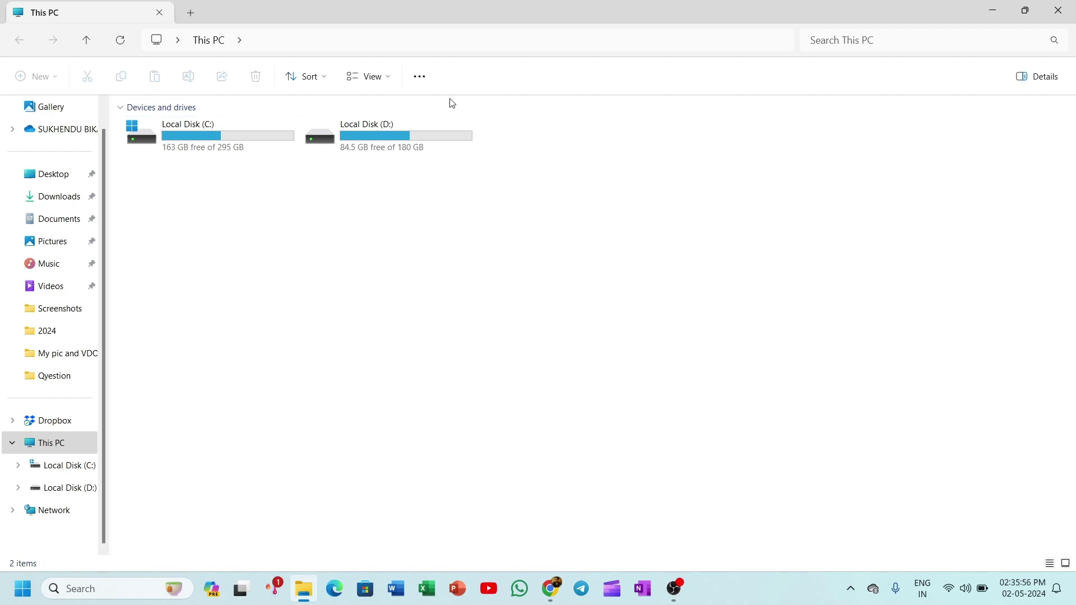
{"action": "mouse_move", "coordinate": [393, 134]}
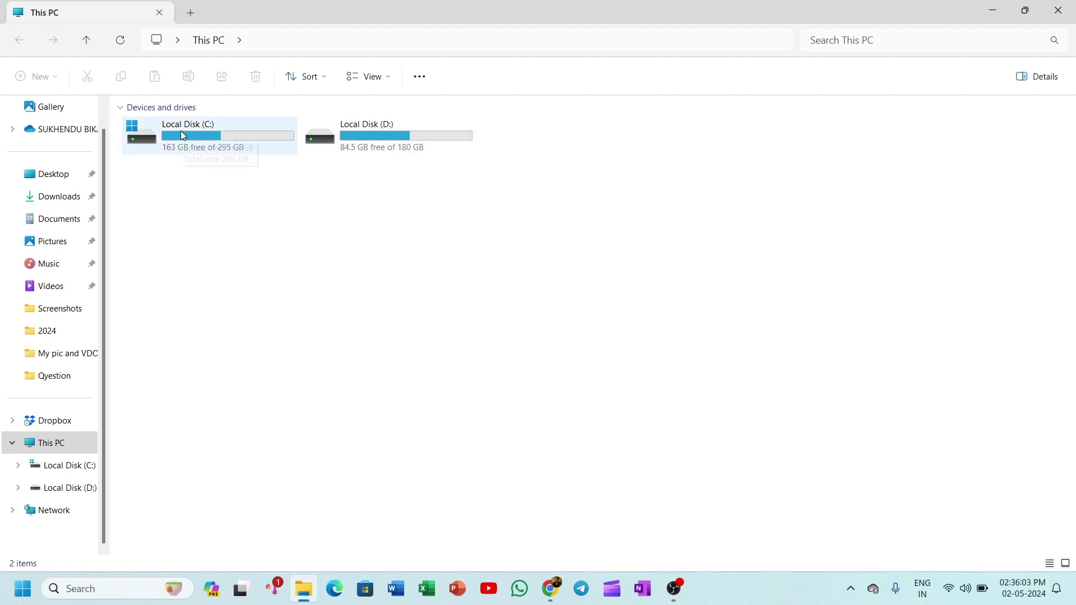
{"action": "mouse_move", "coordinate": [182, 132]}
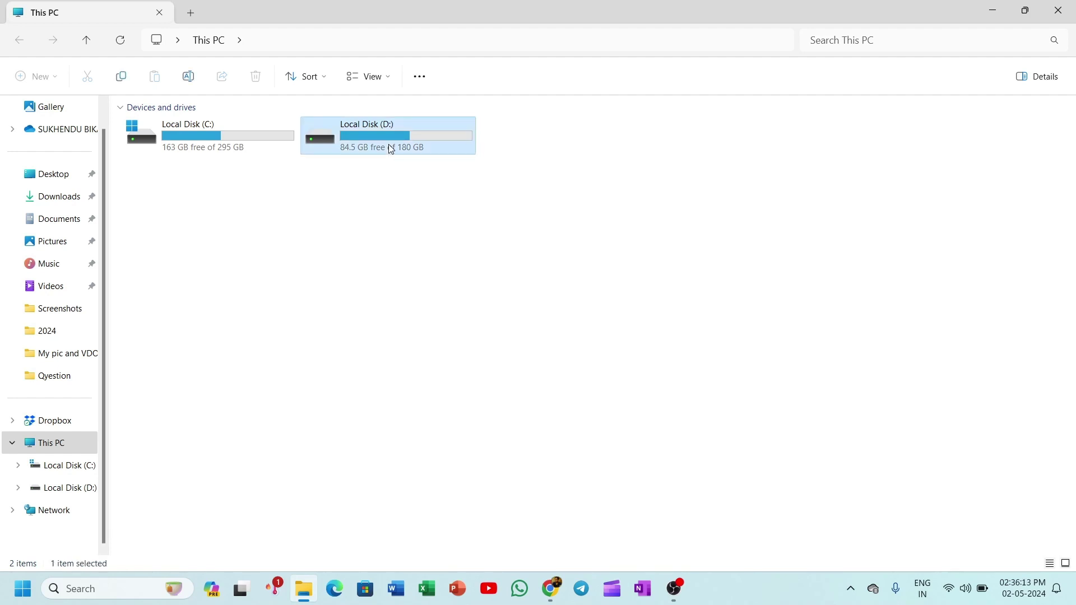
{"action": "double_click", "coordinate": [390, 147]}
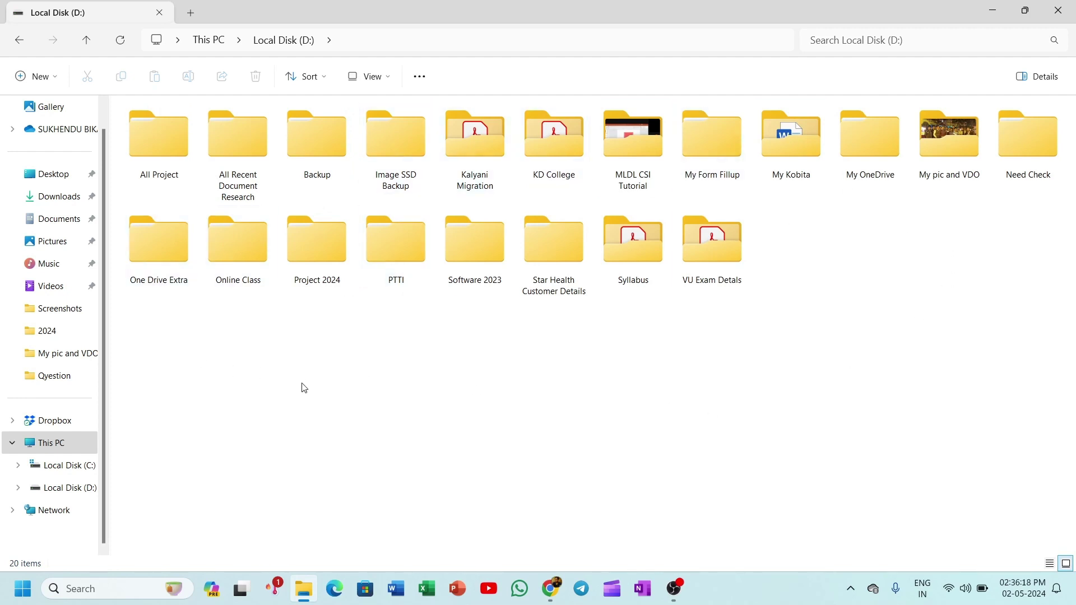
Look through the folders stored at the root of Local Disk (D:), from All Project to PTTI.
{"action": "left_click", "coordinate": [154, 152]}
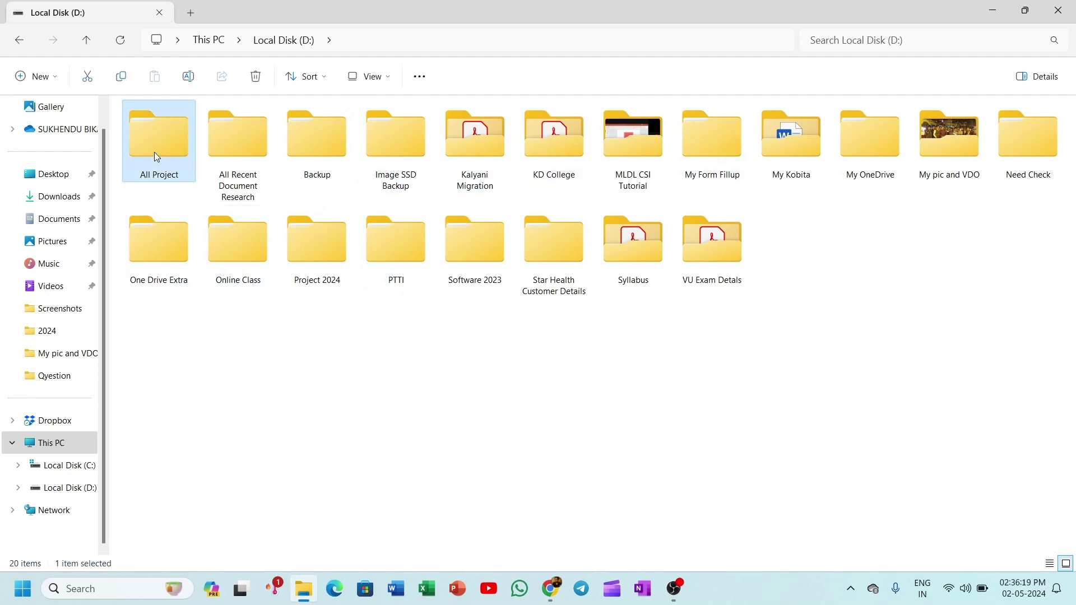
{"action": "left_click", "coordinate": [229, 153]}
{"action": "left_click", "coordinate": [322, 162]}
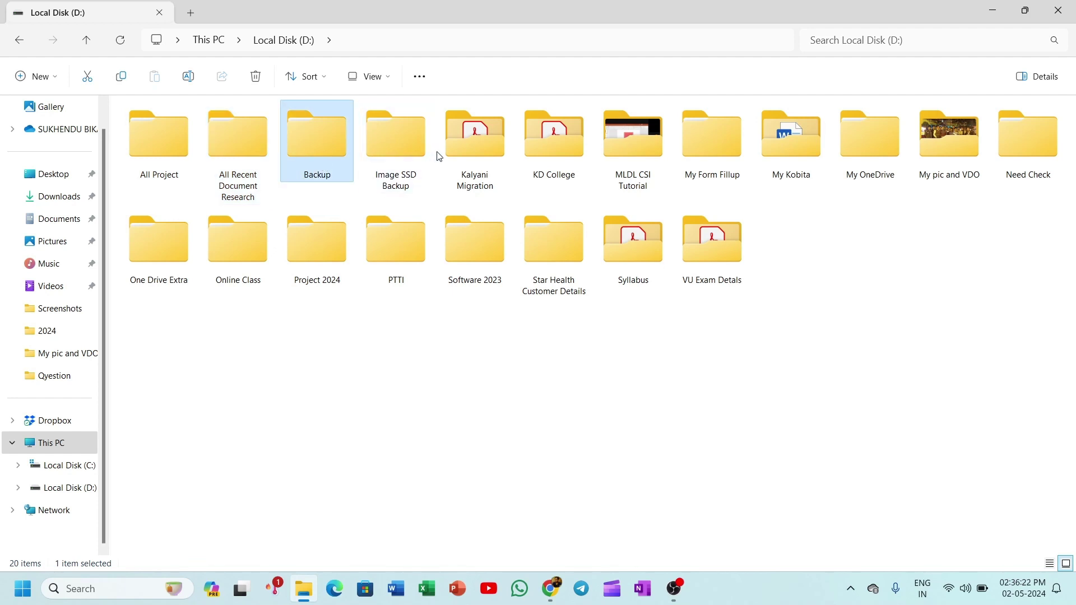
{"action": "left_click", "coordinate": [479, 153]}
{"action": "left_click", "coordinate": [560, 155]}
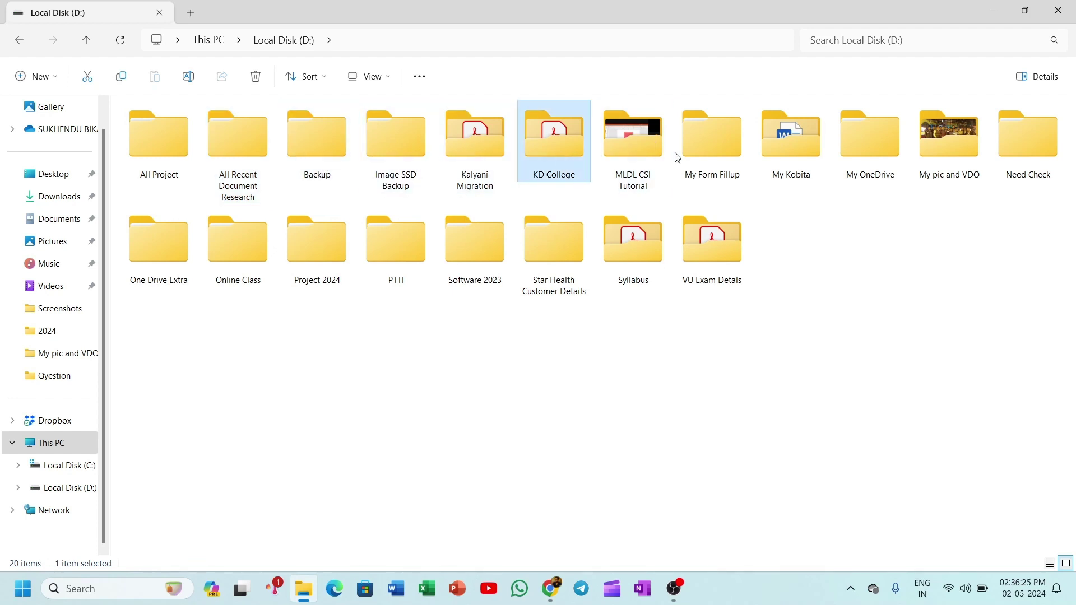
{"action": "left_click", "coordinate": [634, 152]}
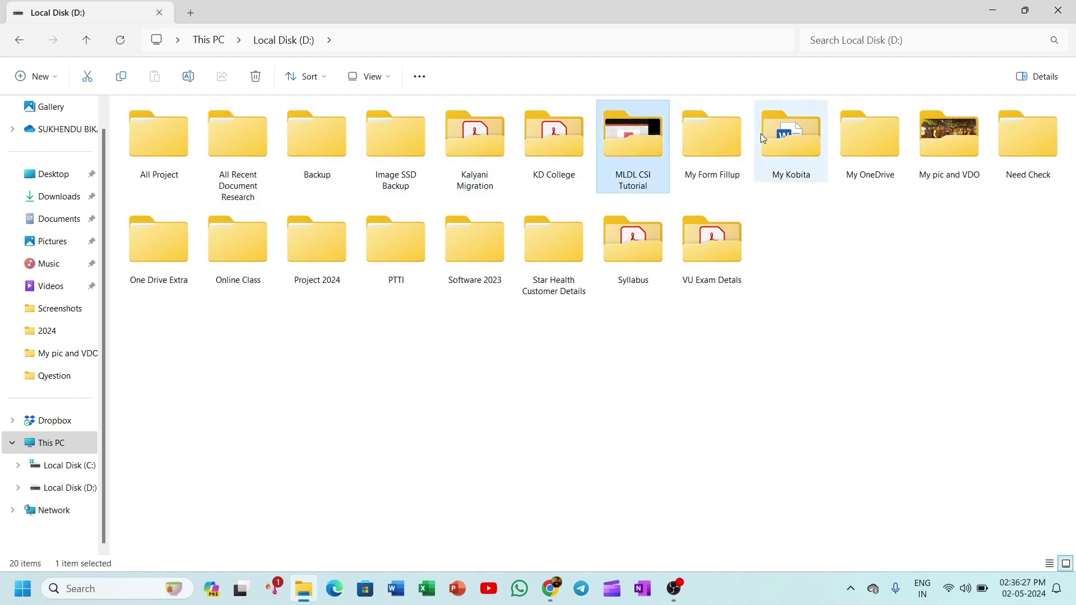
{"action": "left_click", "coordinate": [952, 158]}
{"action": "left_click", "coordinate": [152, 254]}
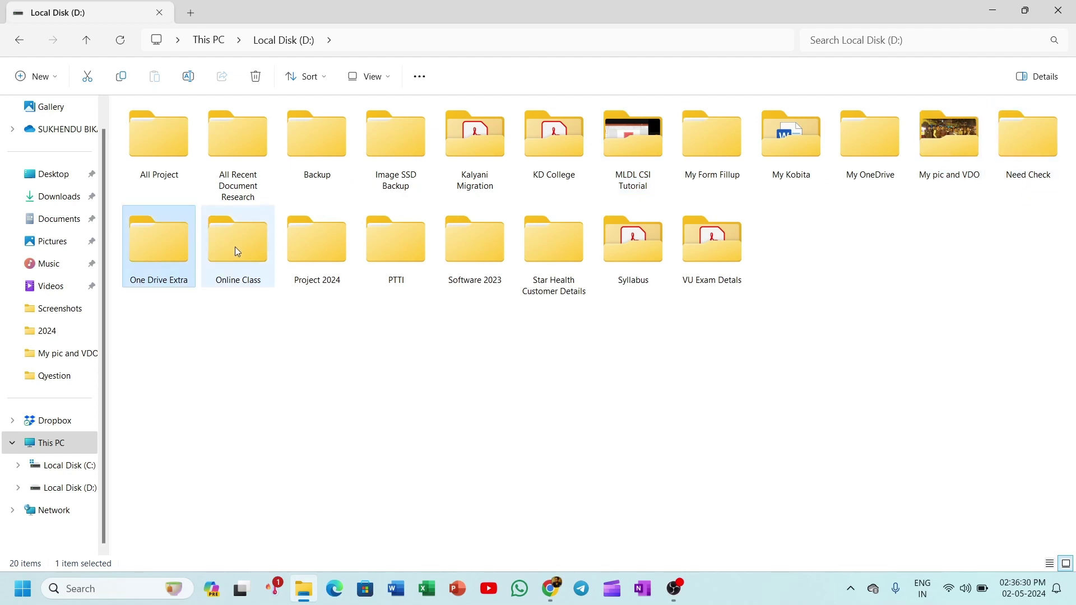
{"action": "left_click", "coordinate": [409, 253]}
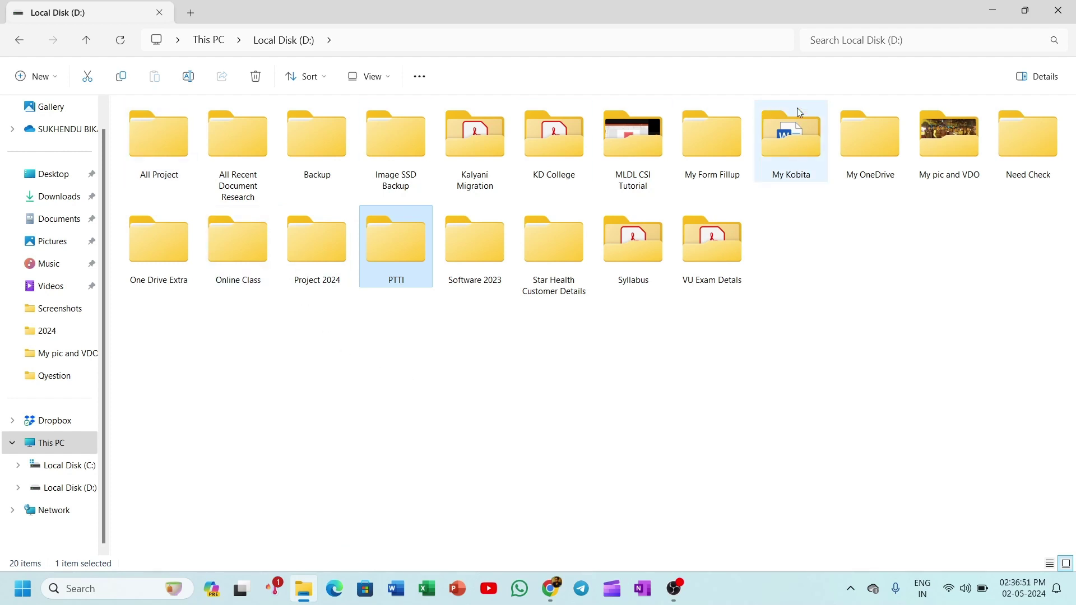
{"action": "left_click", "coordinate": [141, 151]}
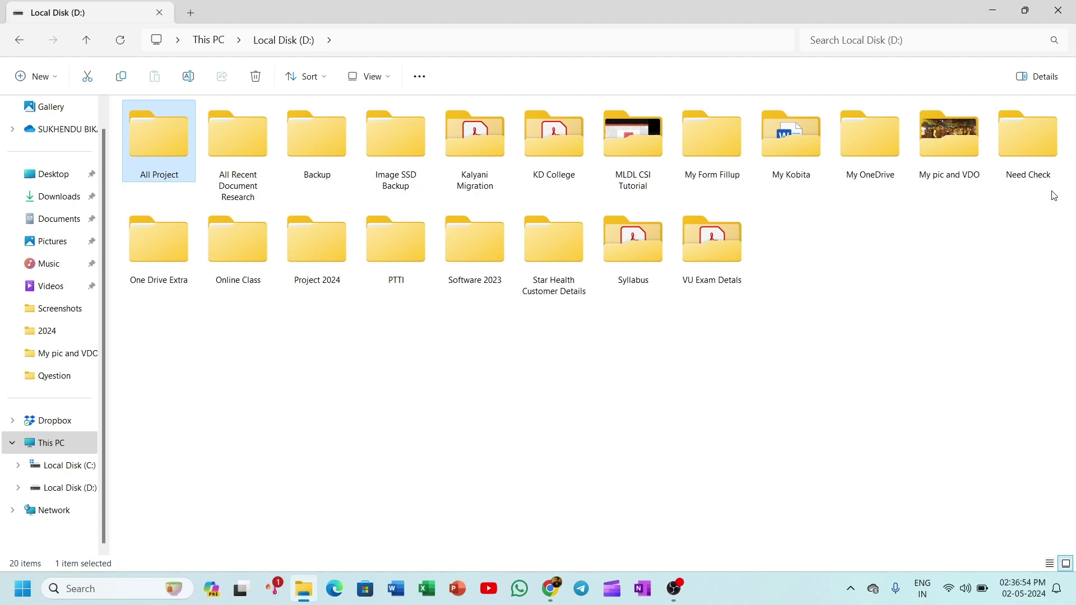
View the contents of the PTTI folder and return to Local Disk (D:).
{"action": "double_click", "coordinate": [390, 247]}
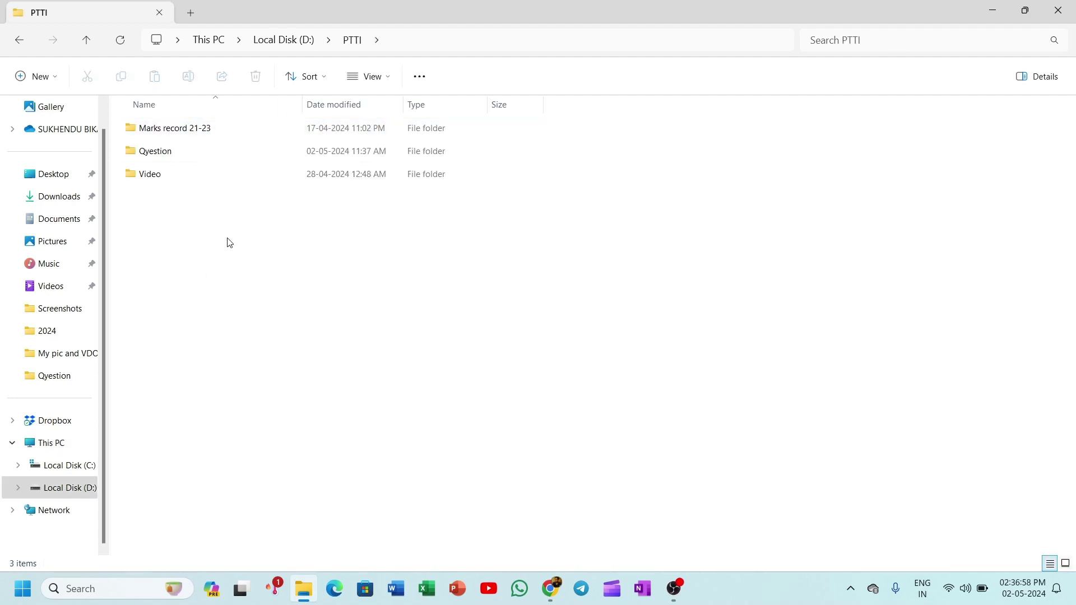
{"action": "left_click", "coordinate": [284, 40]}
{"action": "left_click", "coordinate": [299, 389]}
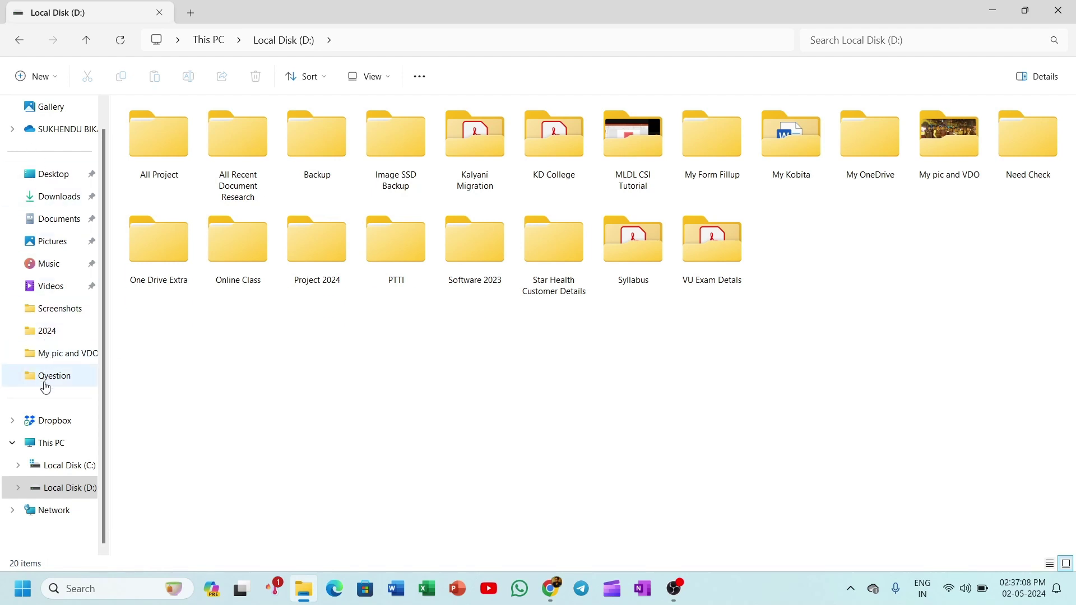
View the contents of Local Disk (C:), Downloads and Documents, and return to Local Disk (D:).
{"action": "left_click", "coordinate": [55, 467]}
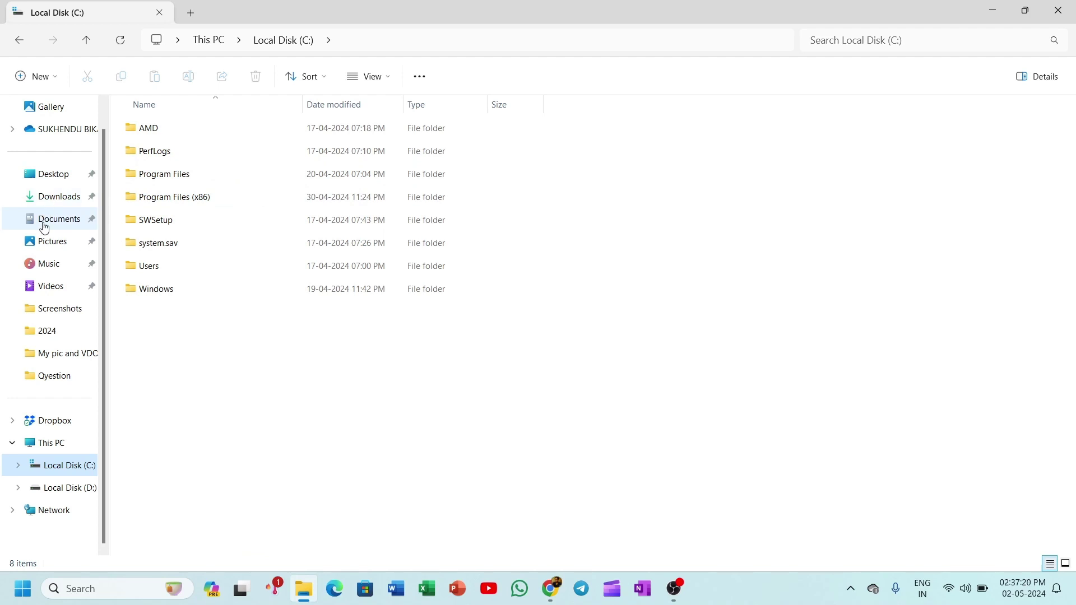
{"action": "left_click", "coordinate": [52, 199]}
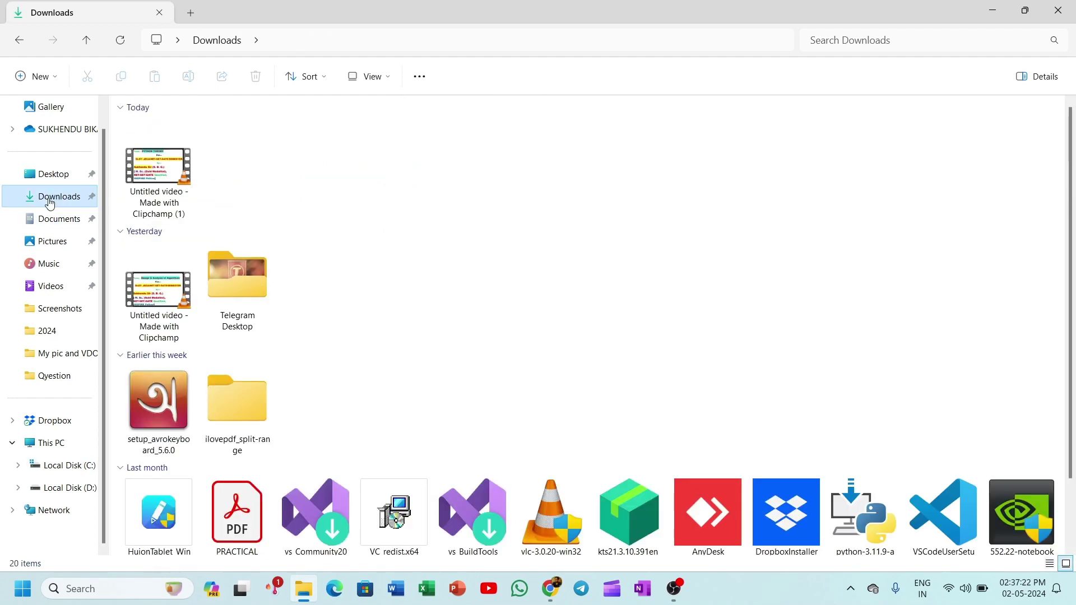
{"action": "left_click", "coordinate": [41, 223]}
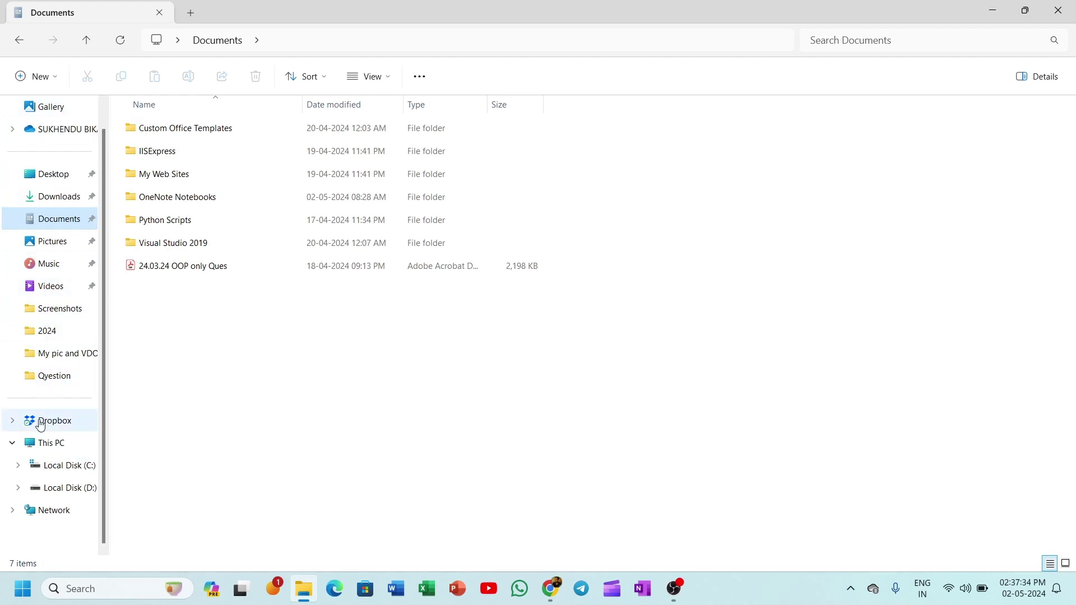
{"action": "left_click", "coordinate": [61, 494]}
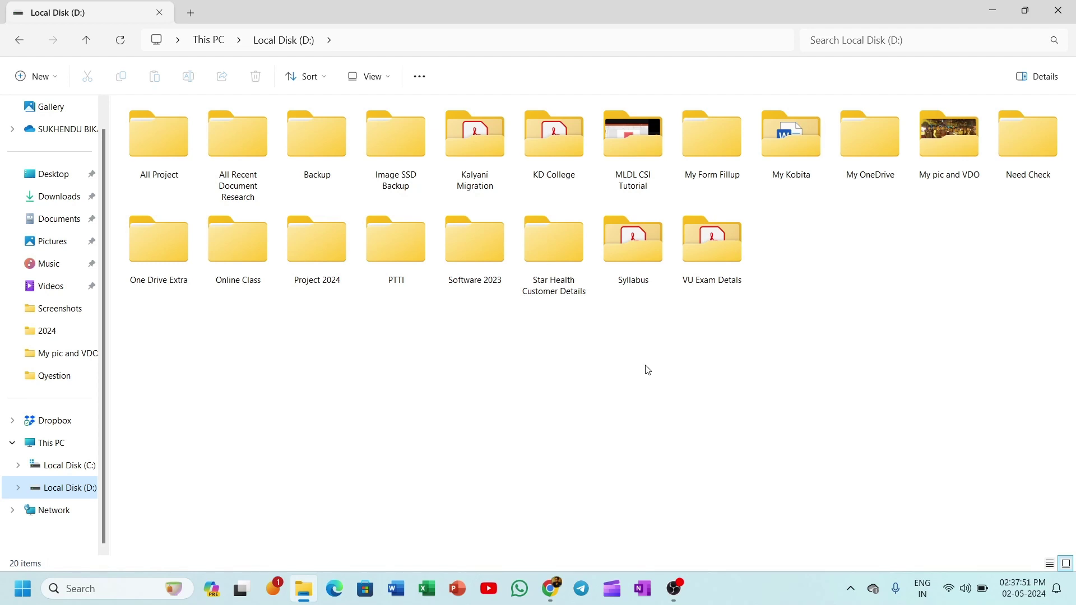
Create a new folder at the root of Local Disk (D:), keeping its default name.
{"action": "left_click", "coordinate": [835, 285]}
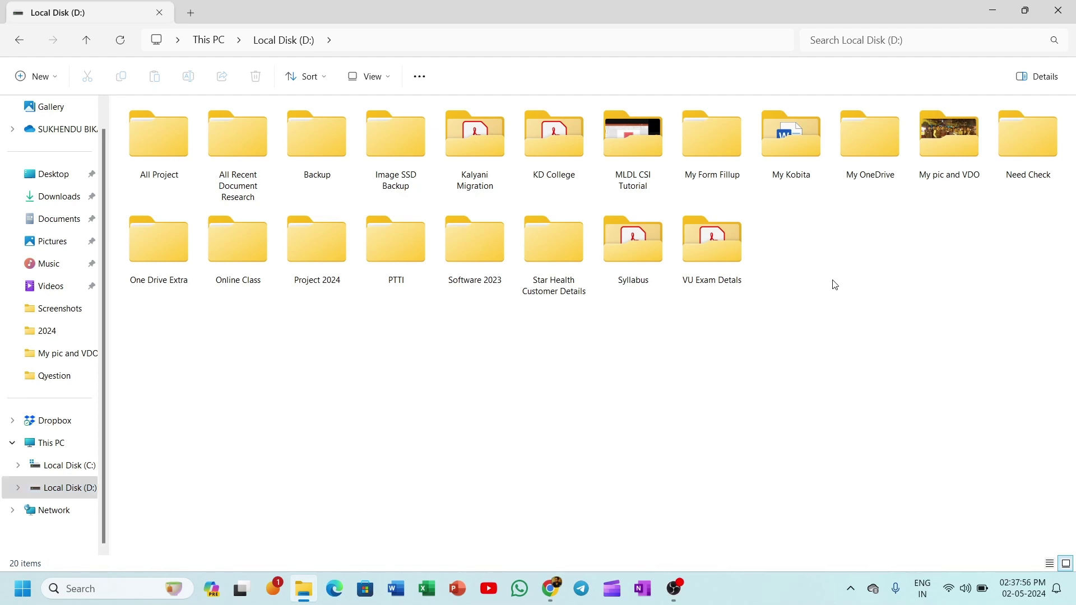
{"action": "key", "text": "ctrl+shift+n"}
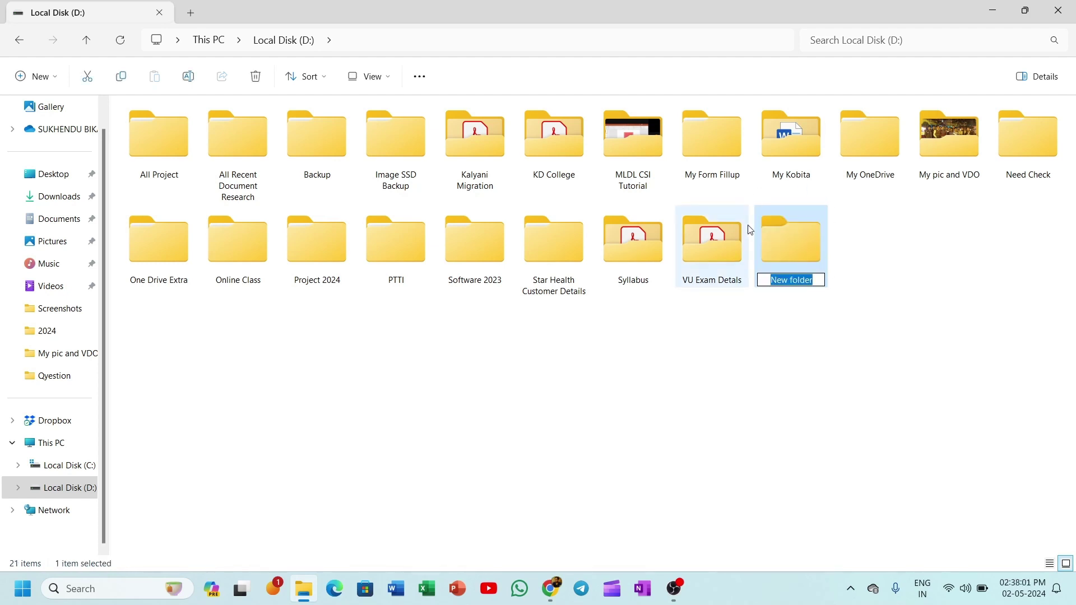
{"action": "left_click", "coordinate": [779, 320]}
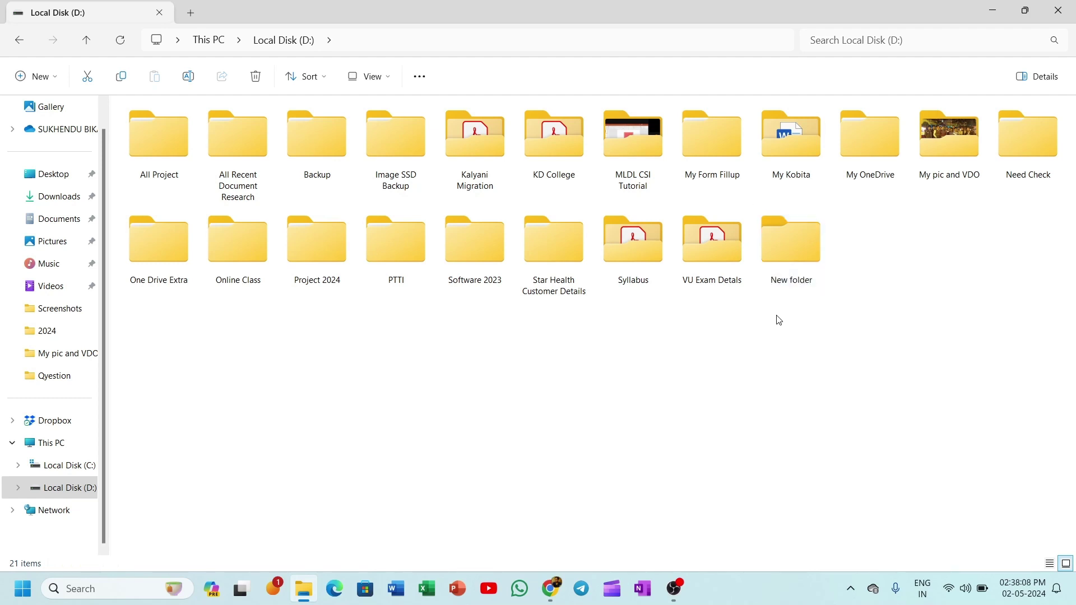
Rename the new folder on Local Disk (D:) as SBG.
{"action": "left_click", "coordinate": [782, 283]}
{"action": "right_click", "coordinate": [796, 286]}
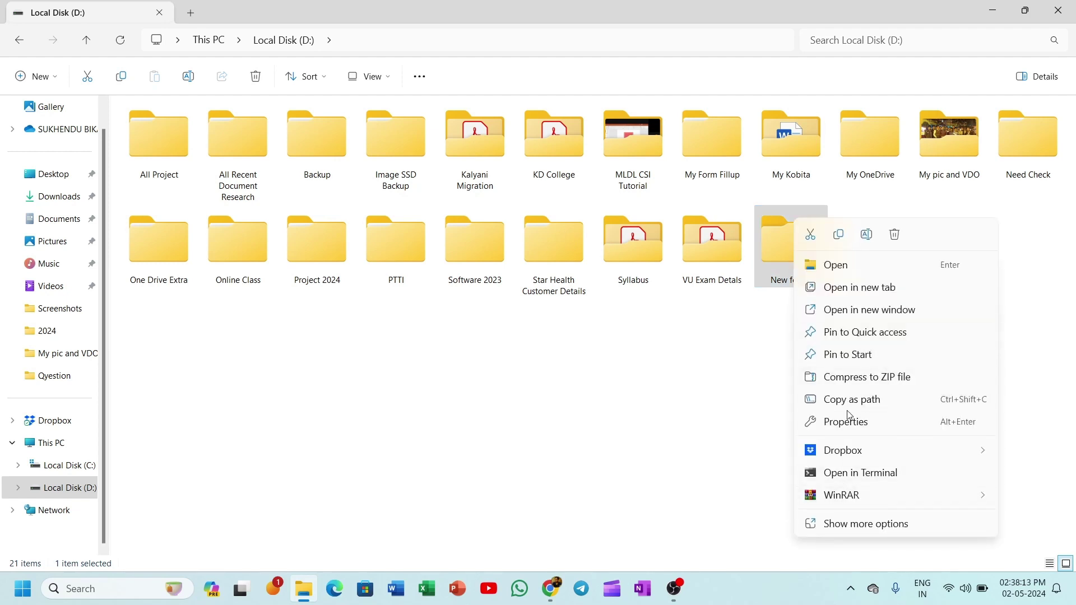
{"action": "left_click", "coordinate": [835, 532]}
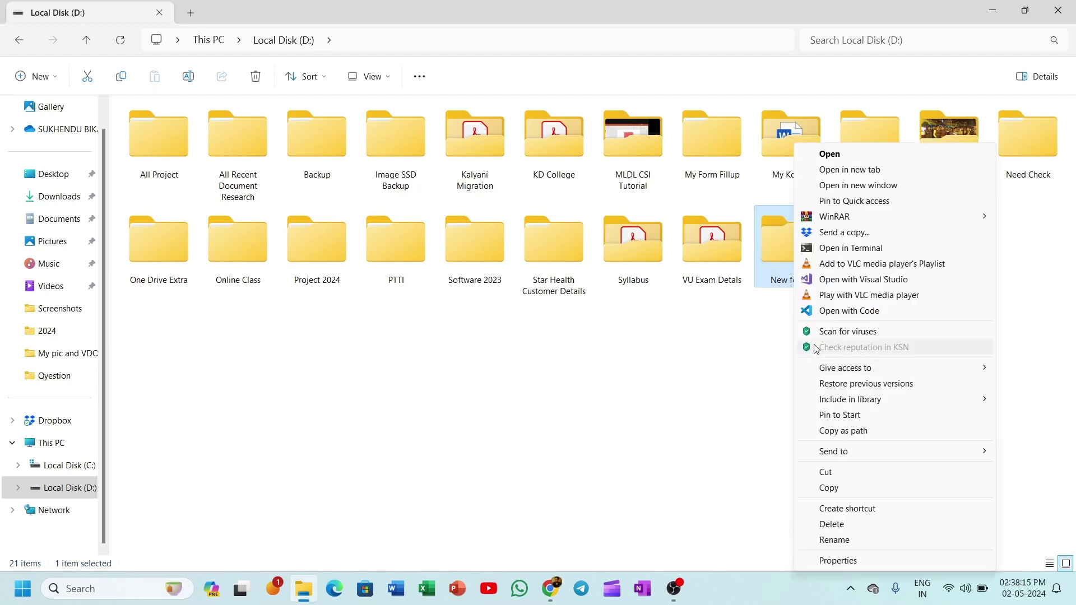
{"action": "left_click", "coordinate": [836, 541]}
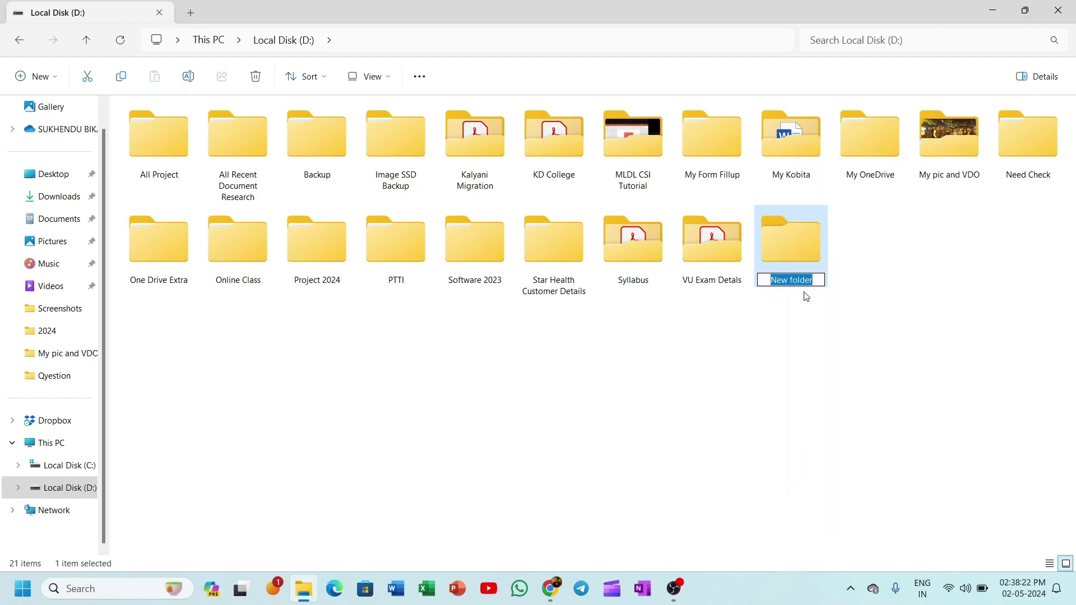
{"action": "type", "text": "SBG"}
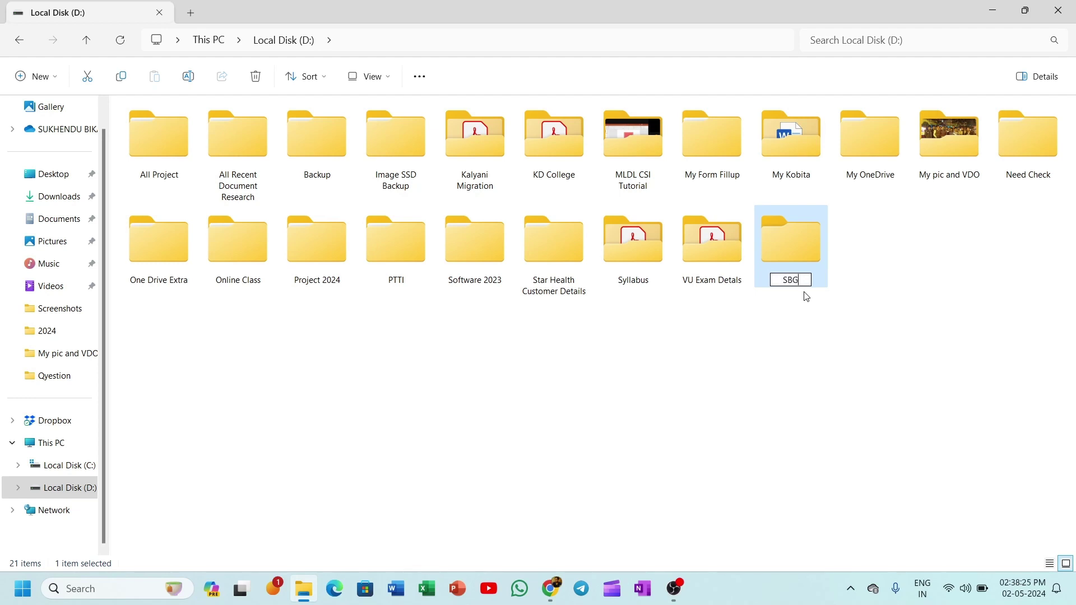
{"action": "key", "text": "Return"}
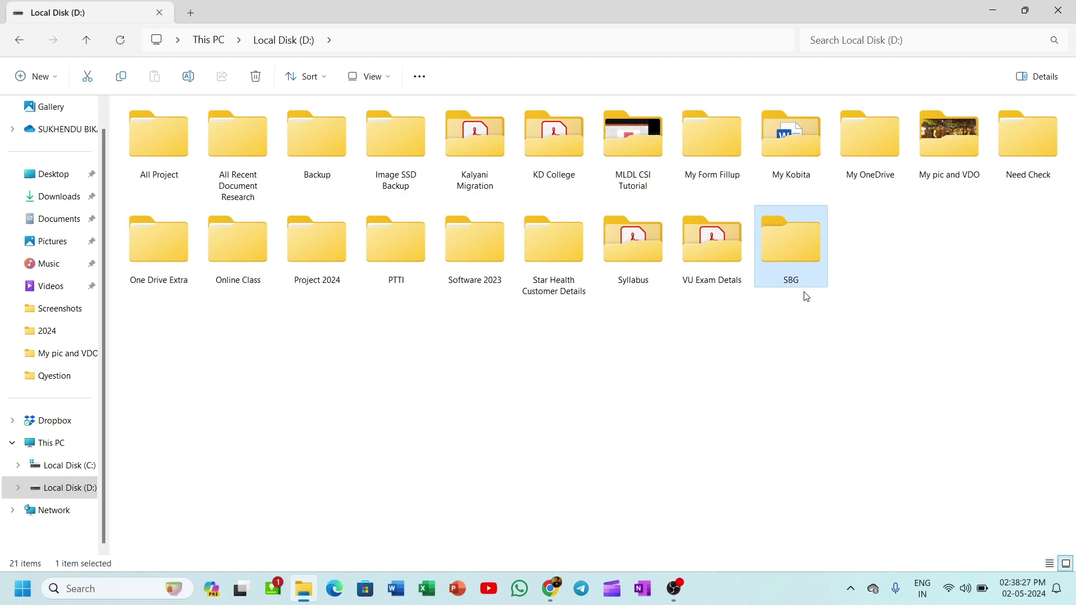
Open the SBG folder and create a subfolder named CS inside it.
{"action": "double_click", "coordinate": [786, 269]}
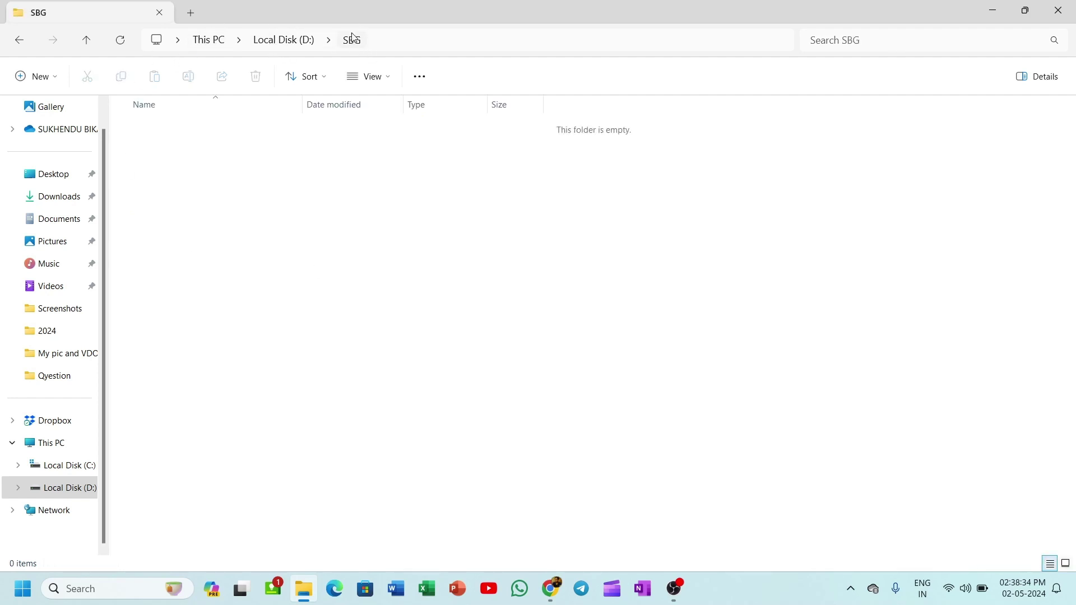
{"action": "right_click", "coordinate": [273, 195]}
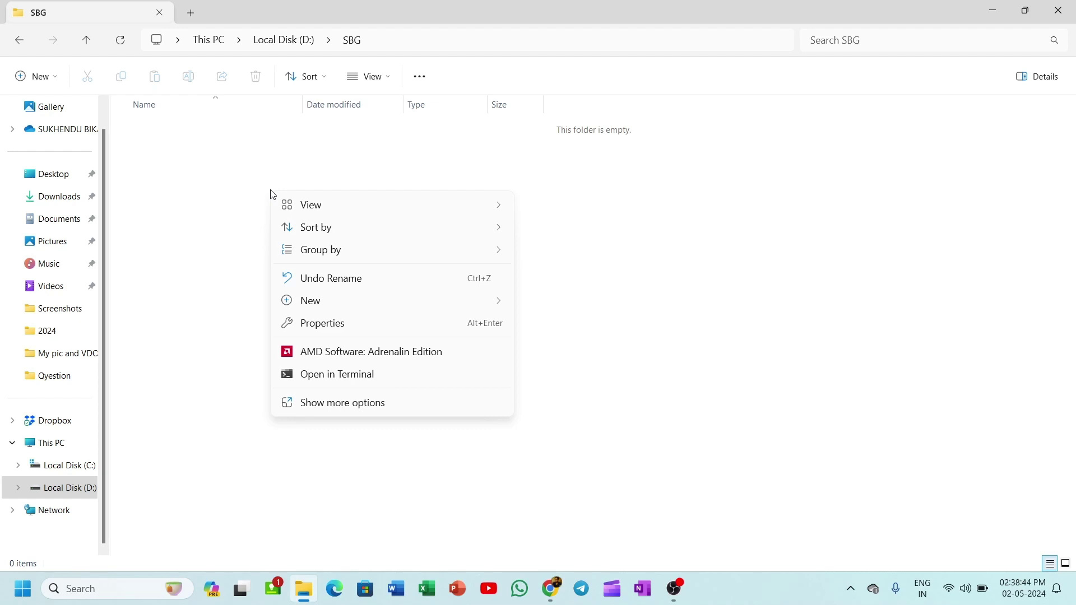
{"action": "right_click", "coordinate": [231, 173]}
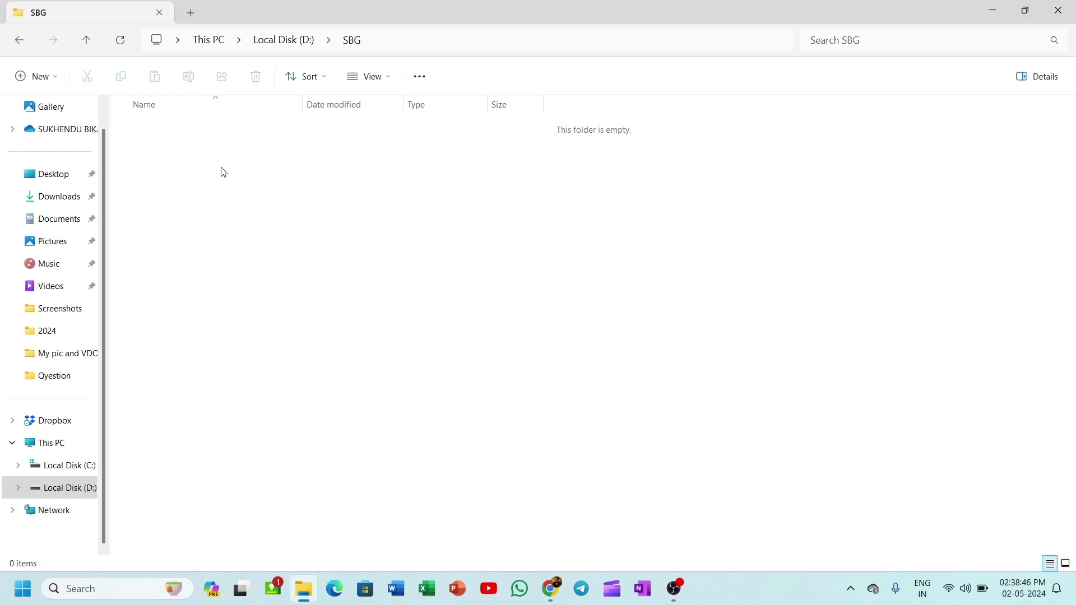
{"action": "right_click", "coordinate": [222, 172]}
{"action": "mouse_move", "coordinate": [229, 181]}
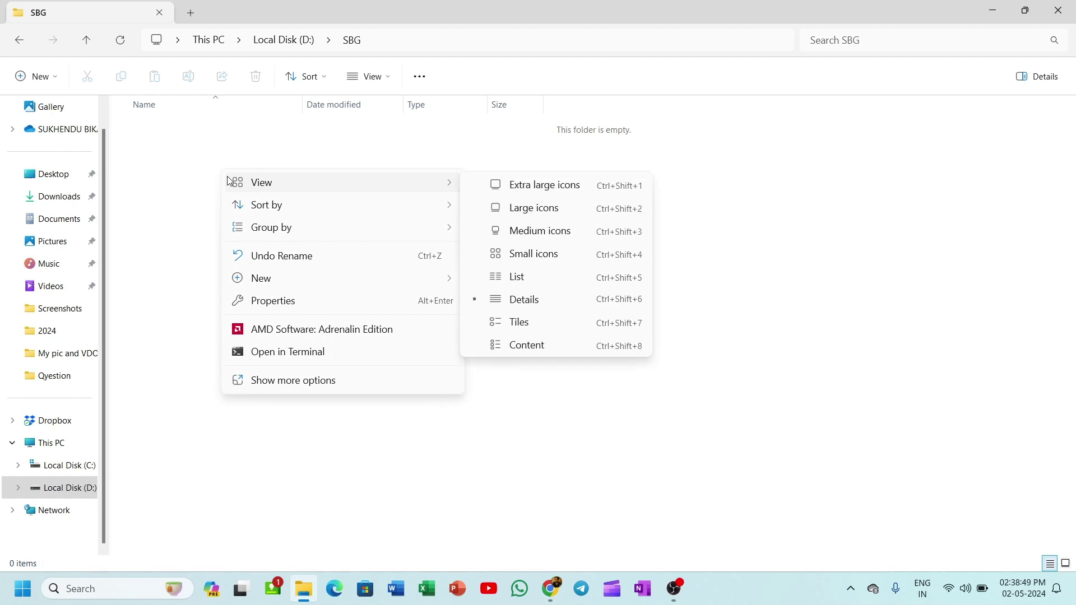
{"action": "mouse_move", "coordinate": [270, 278]}
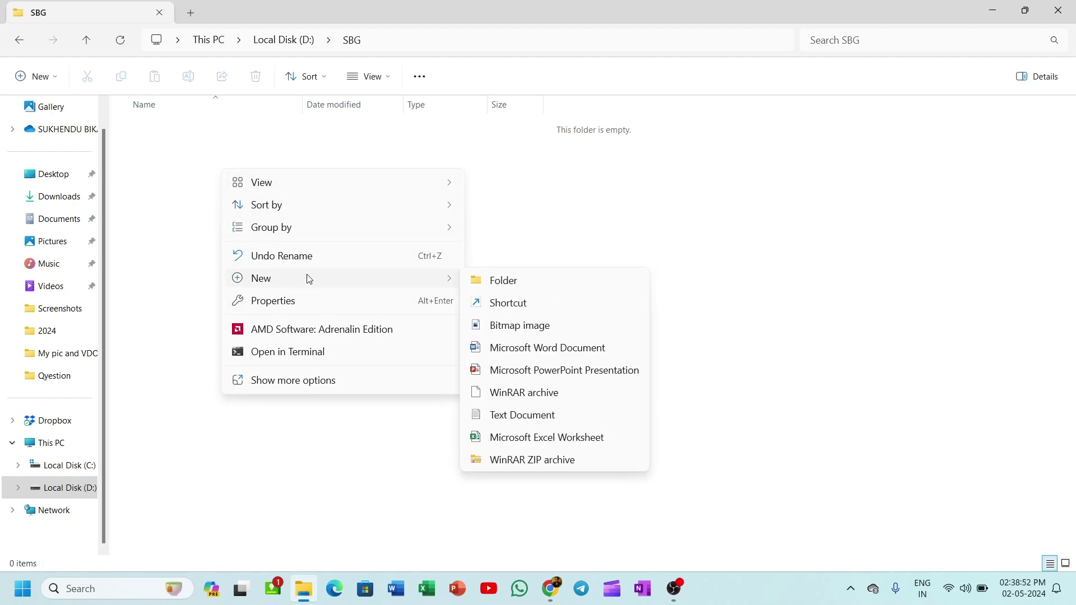
{"action": "left_click", "coordinate": [508, 282]}
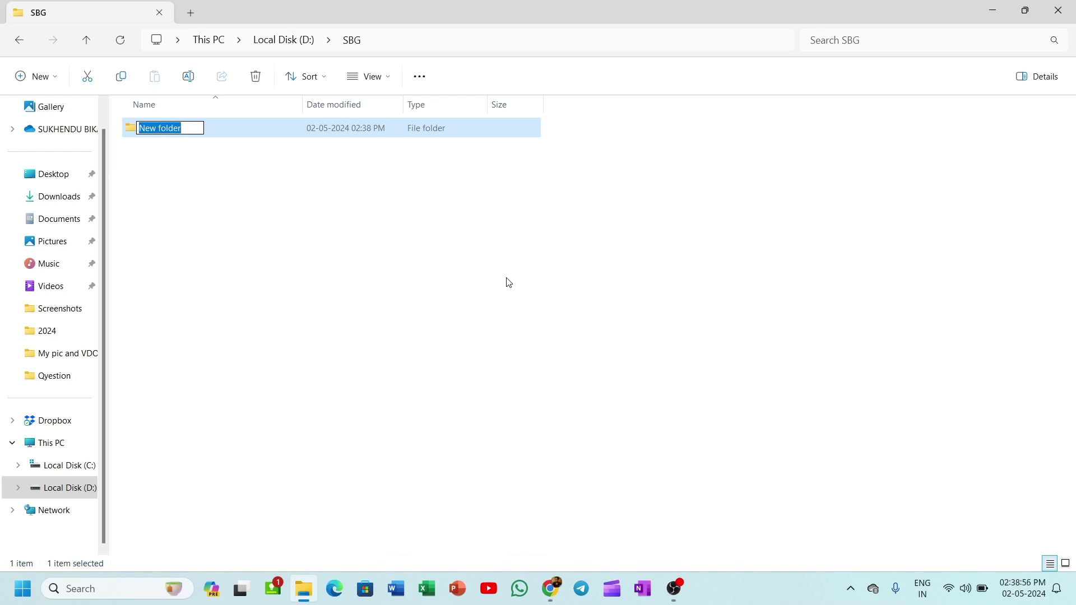
{"action": "type", "text": "CS"}
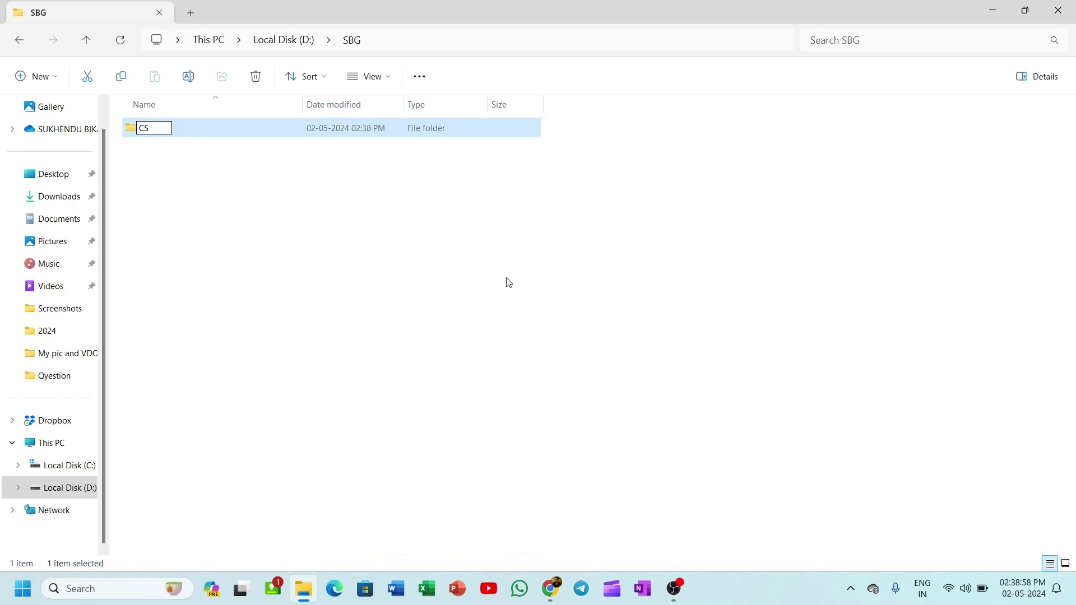
{"action": "left_click", "coordinate": [509, 283]}
Create a second subfolder inside the SBG folder and name it math.
{"action": "right_click", "coordinate": [507, 279]}
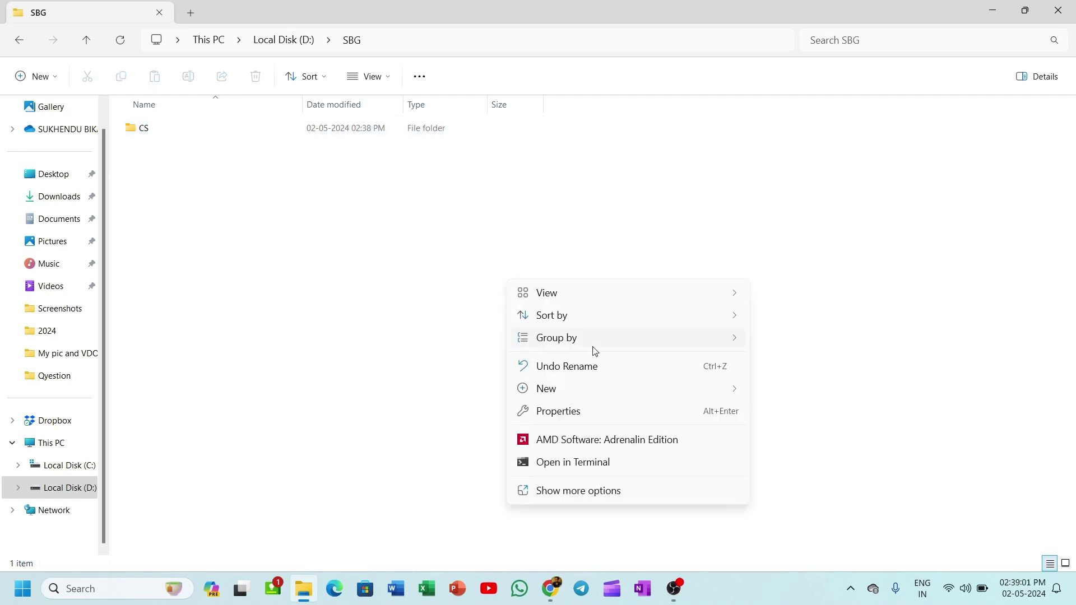
{"action": "mouse_move", "coordinate": [598, 389]}
{"action": "left_click", "coordinate": [776, 182]}
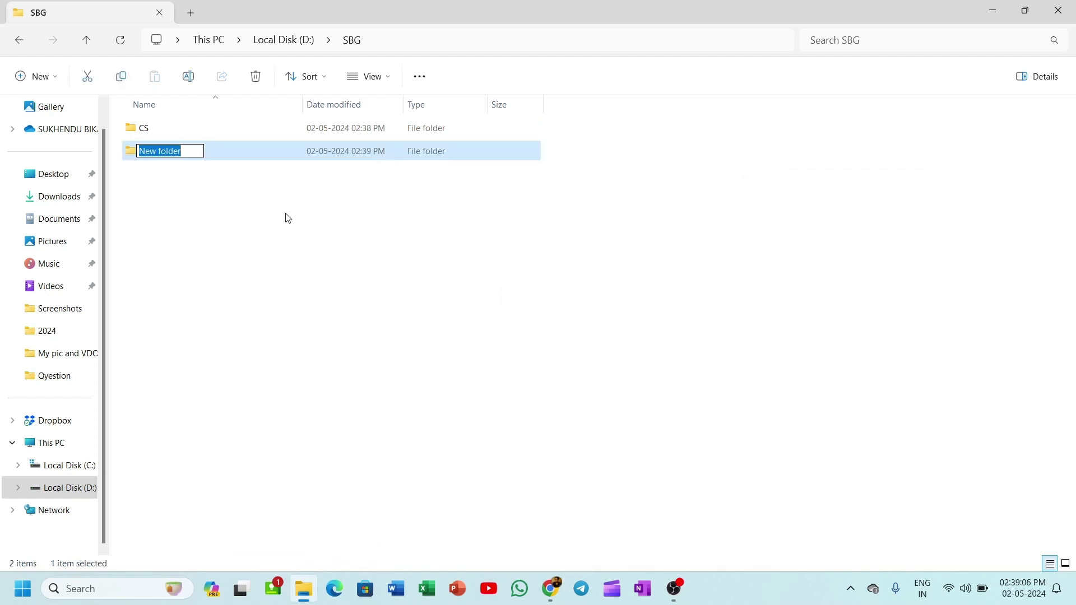
{"action": "type", "text": "math"}
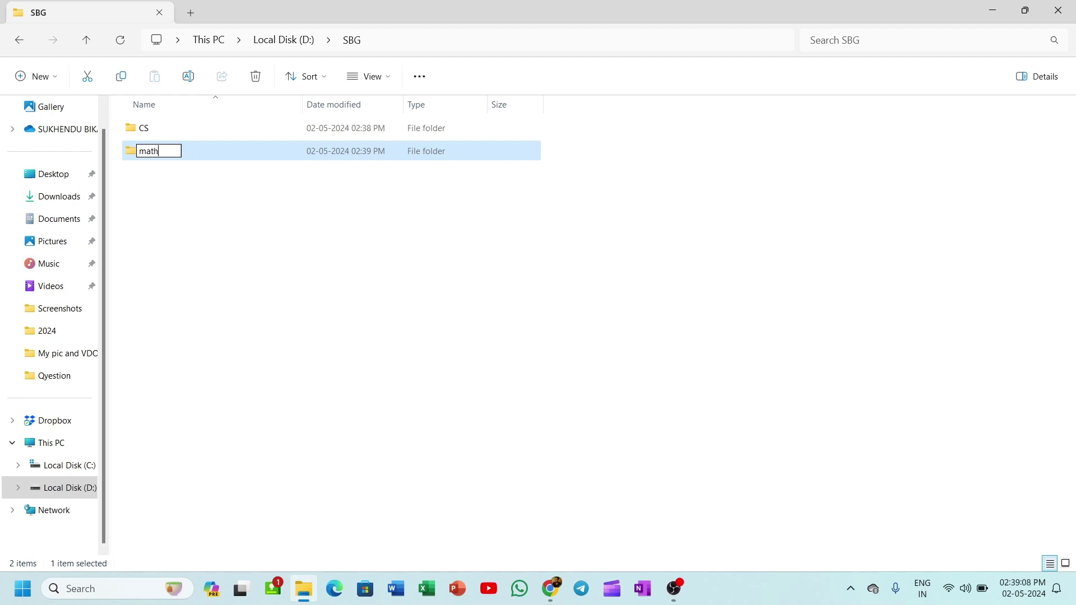
{"action": "key", "text": "Return"}
Create another subfolder inside the SBG folder and name it EDU.
{"action": "left_click", "coordinate": [340, 296]}
{"action": "right_click", "coordinate": [340, 296]}
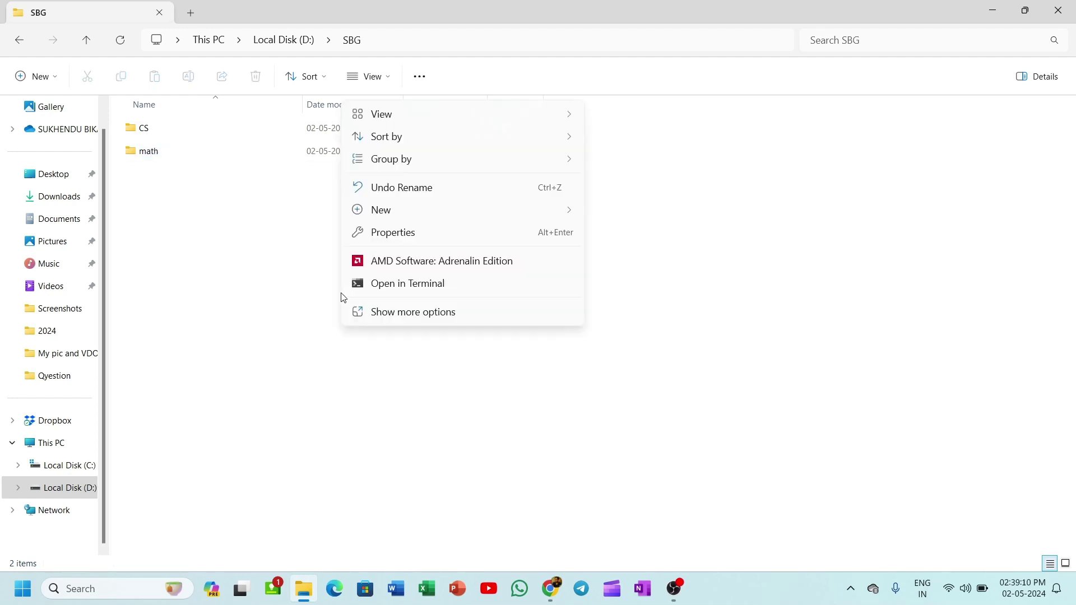
{"action": "mouse_move", "coordinate": [547, 211]}
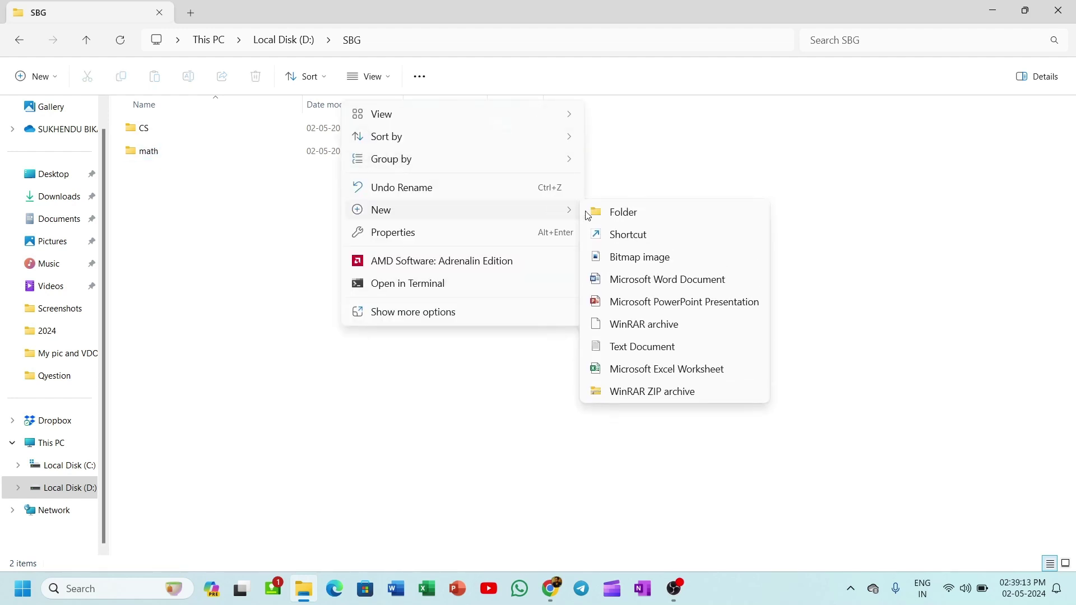
{"action": "left_click", "coordinate": [660, 212]}
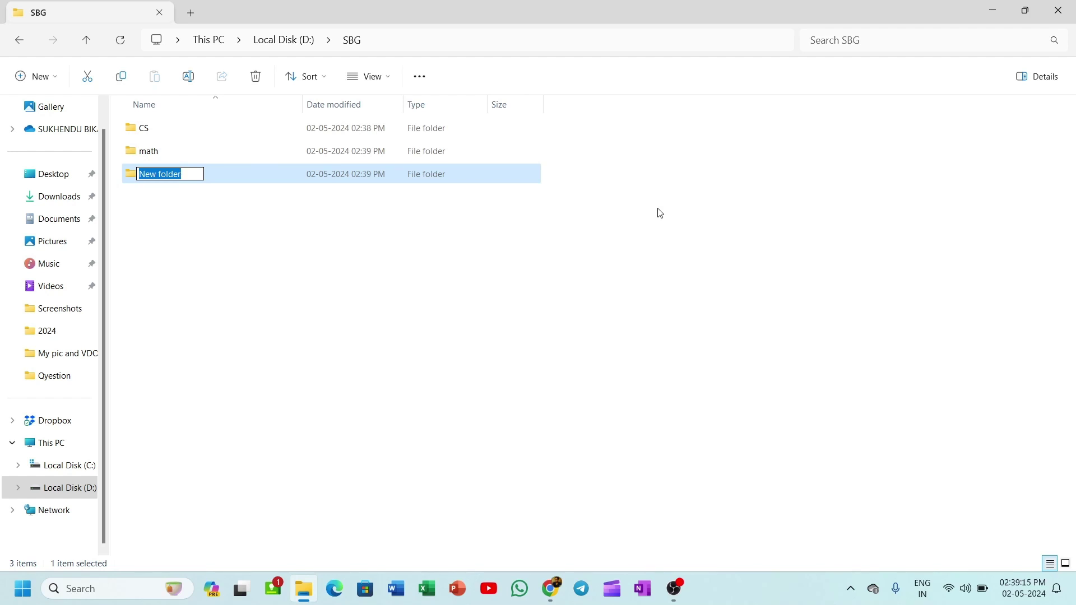
{"action": "type", "text": "EDU"}
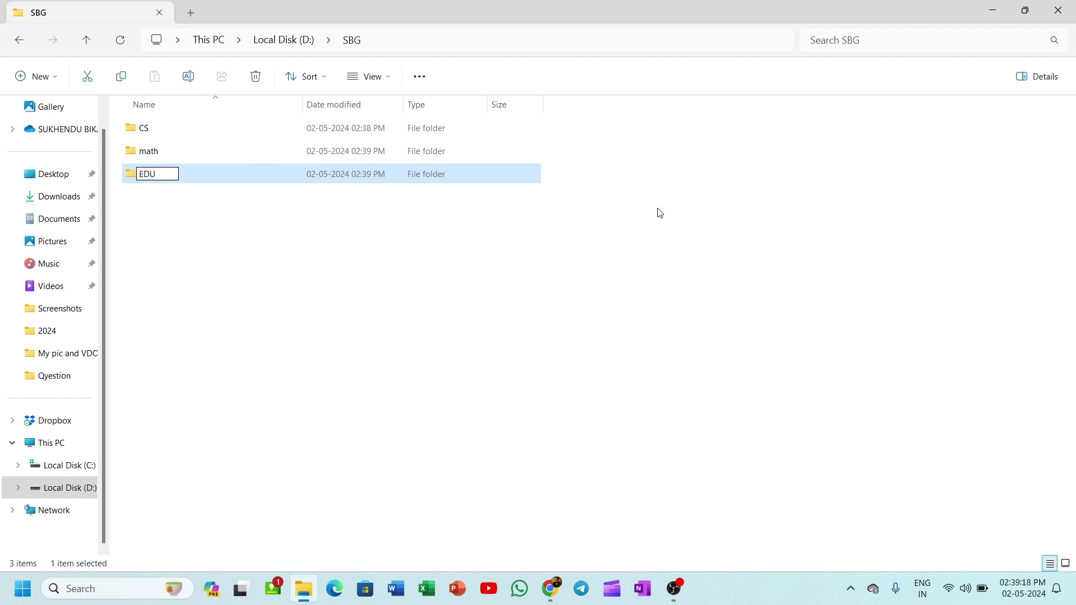
{"action": "key", "text": "Return"}
Add a fourth subfolder named personal inside the SBG folder.
{"action": "left_click", "coordinate": [620, 241]}
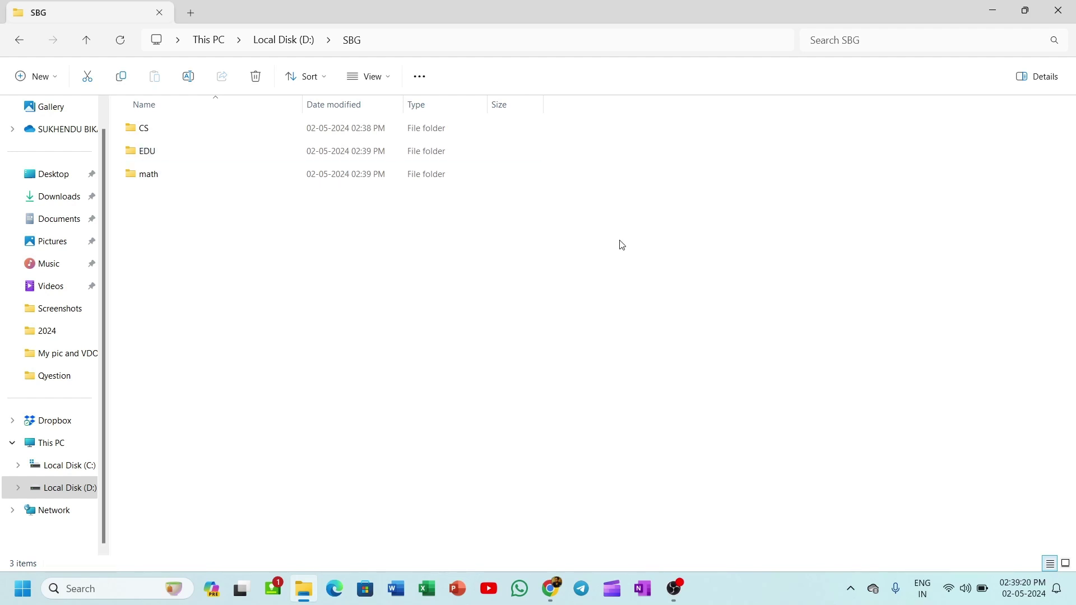
{"action": "right_click", "coordinate": [620, 241]}
{"action": "mouse_move", "coordinate": [665, 354]}
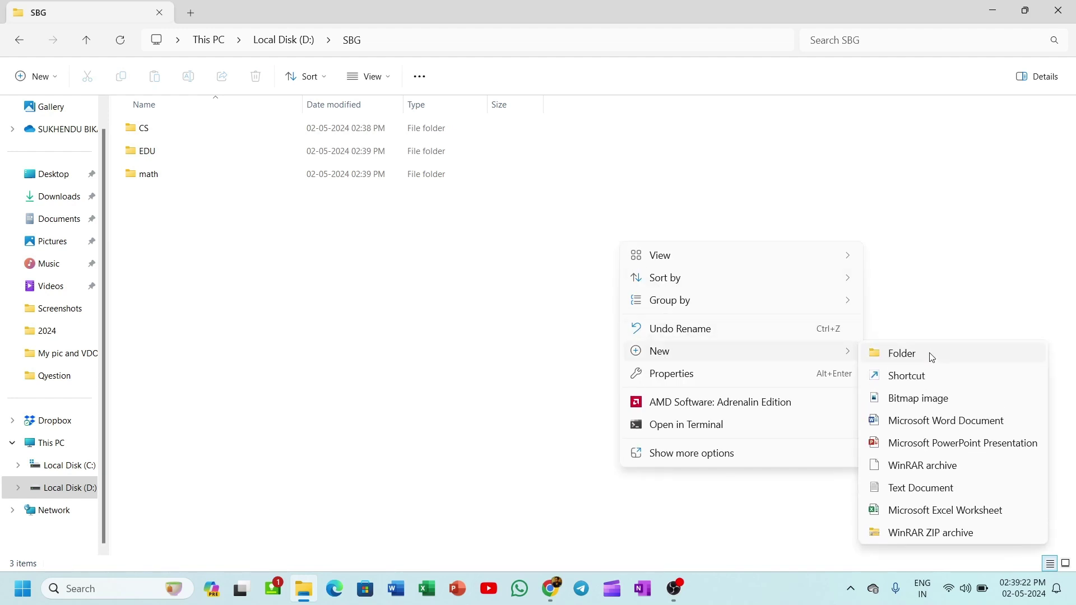
{"action": "left_click", "coordinate": [927, 353]}
{"action": "type", "text": "personal"}
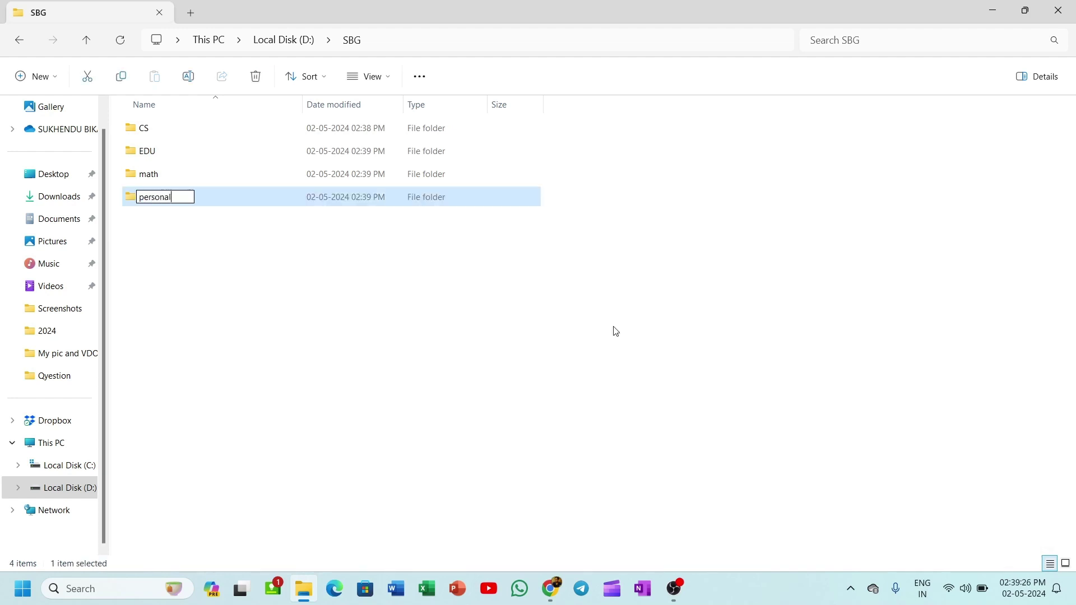
{"action": "key", "text": "Return"}
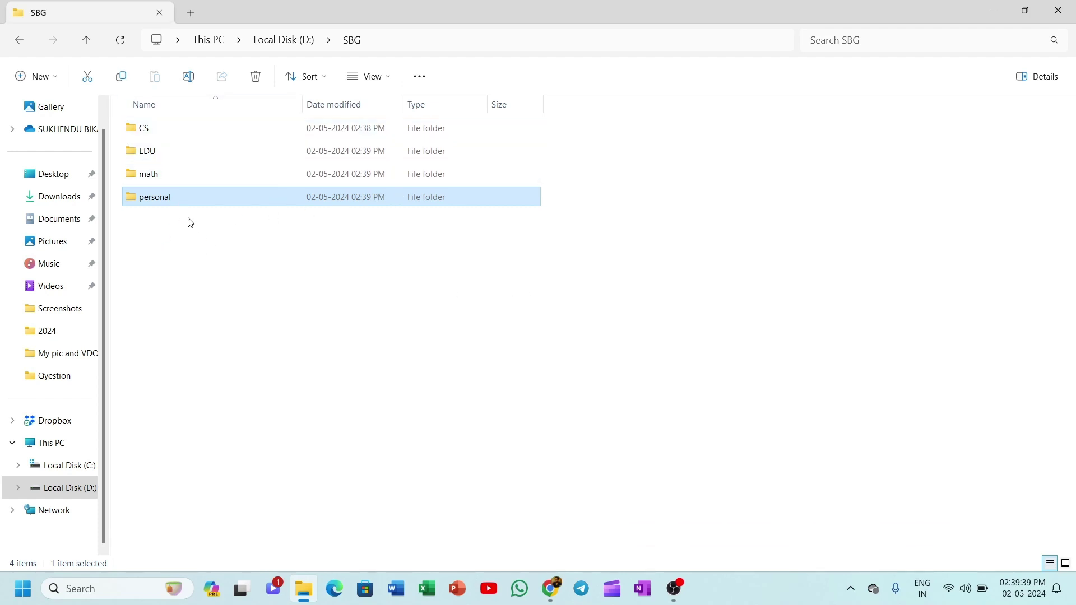
Open the personal folder and create a subfolder named only mee inside it.
{"action": "double_click", "coordinate": [183, 202]}
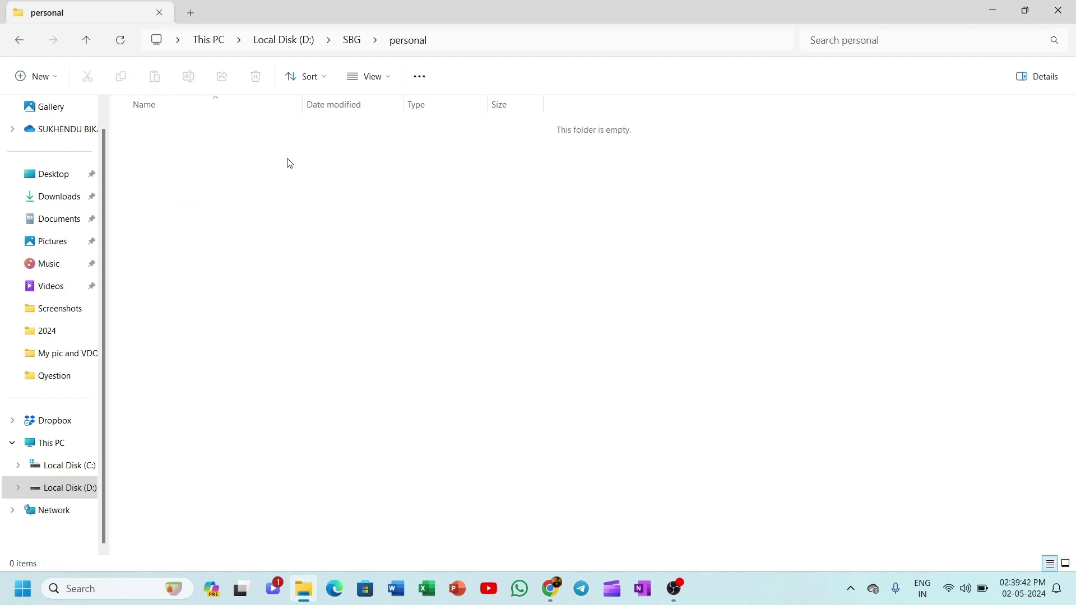
{"action": "right_click", "coordinate": [233, 218]}
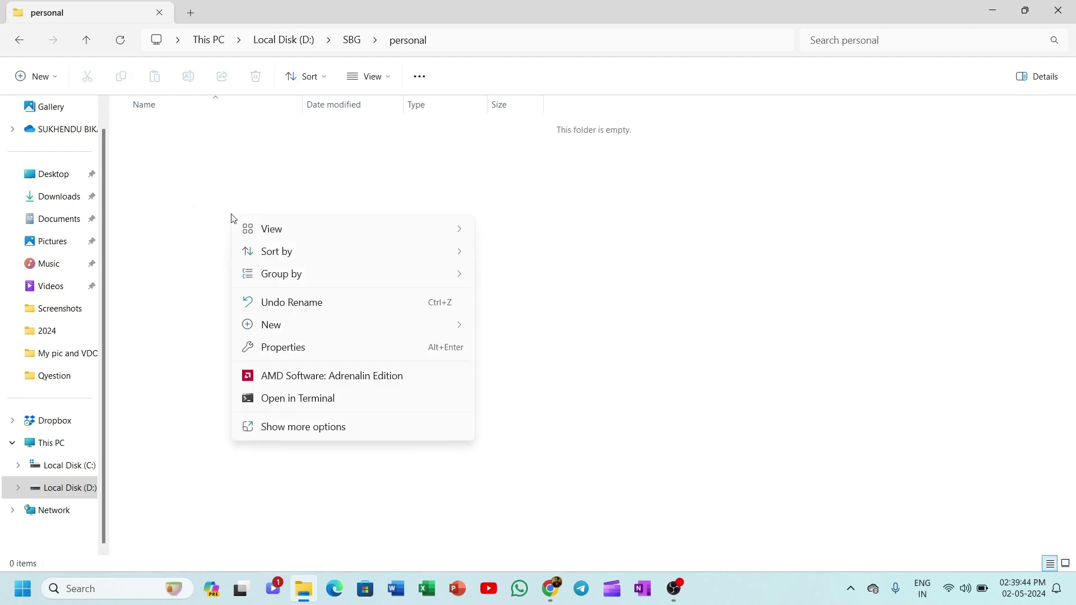
{"action": "mouse_move", "coordinate": [323, 330]}
{"action": "left_click", "coordinate": [557, 330]}
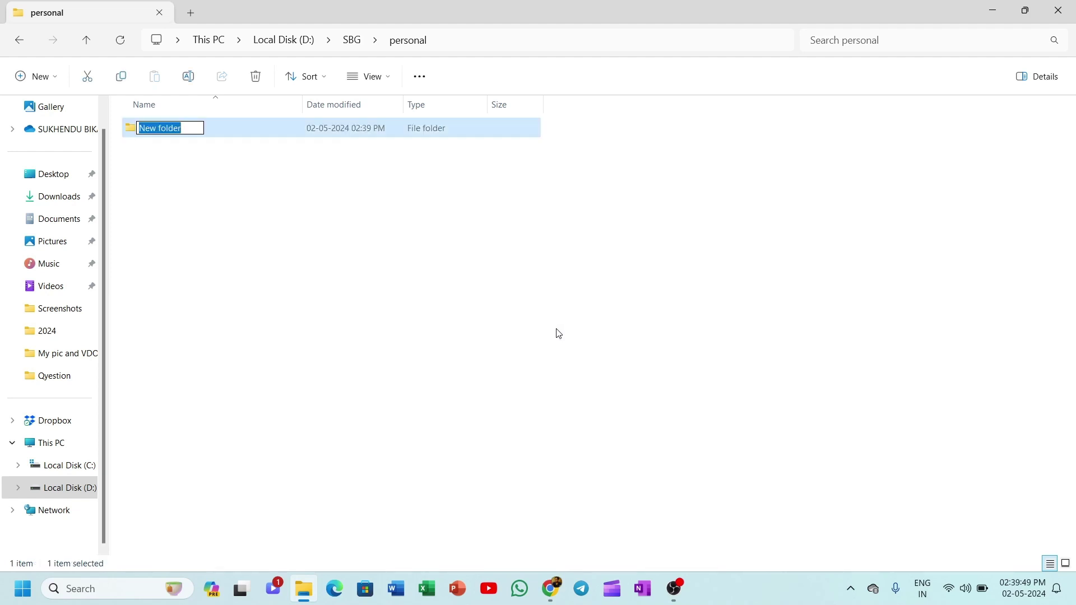
{"action": "type", "text": "on"}
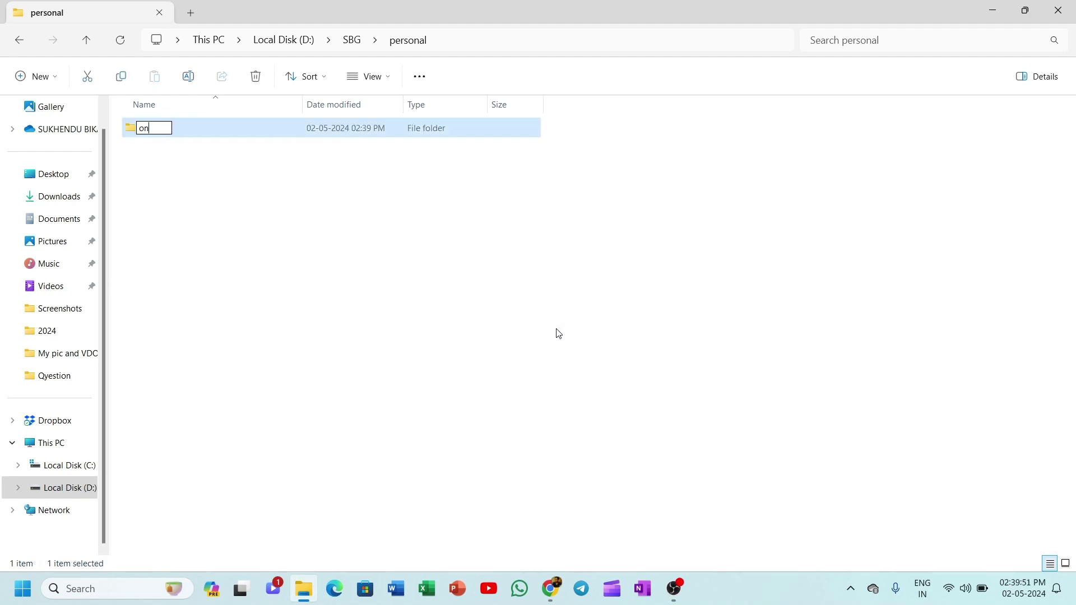
{"action": "type", "text": "ly mee"}
{"action": "key", "text": "Return"}
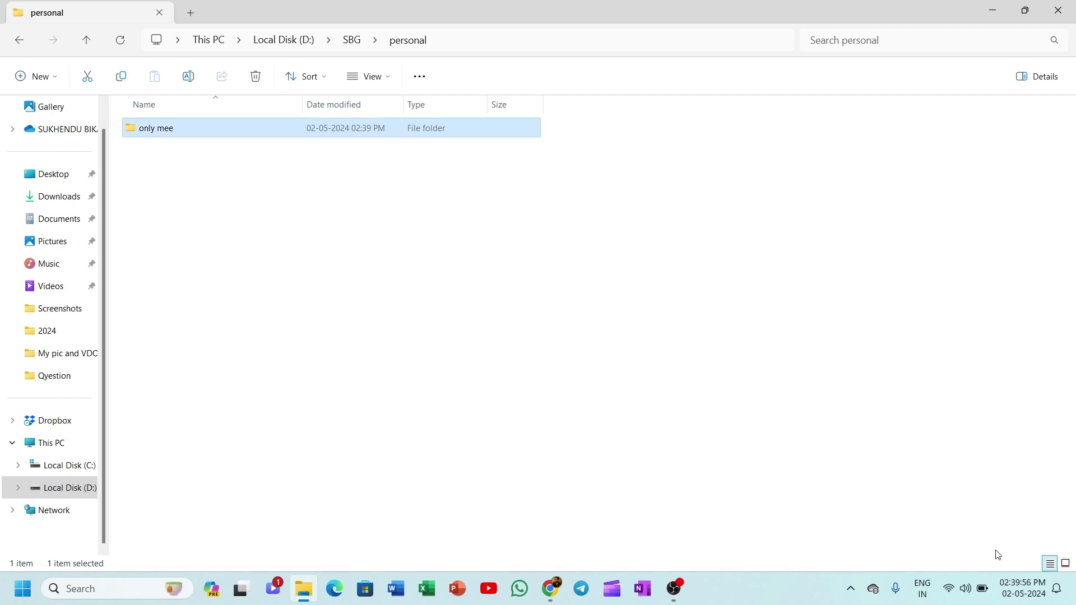
Display the personal folder's items as large thumbnails and create a second subfolder there named fami;uy.
{"action": "left_click", "coordinate": [1066, 564]}
{"action": "right_click", "coordinate": [348, 221]}
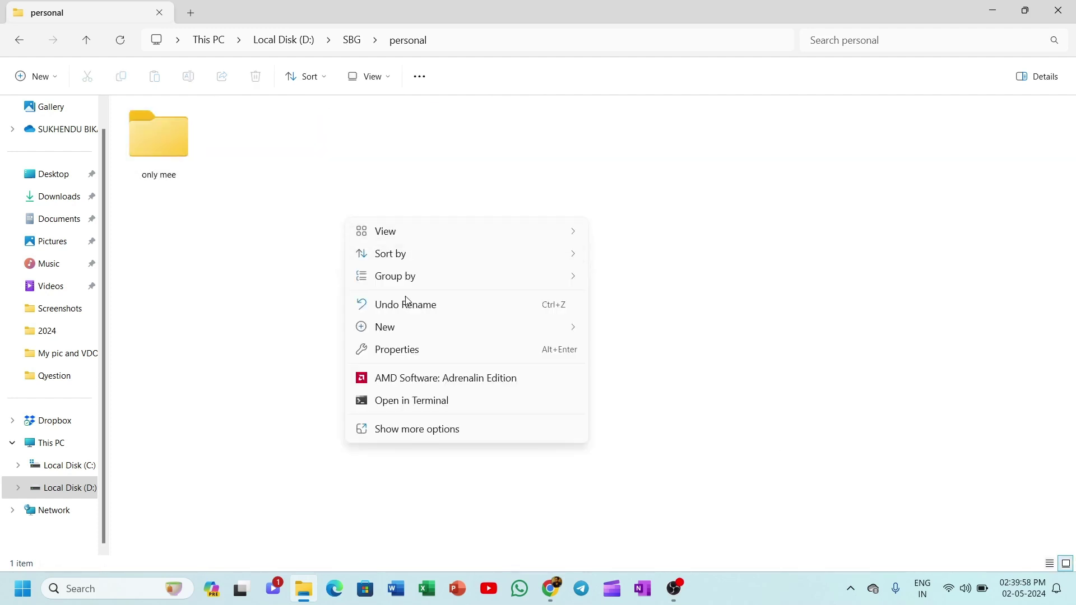
{"action": "mouse_move", "coordinate": [413, 326]}
{"action": "left_click", "coordinate": [655, 332]}
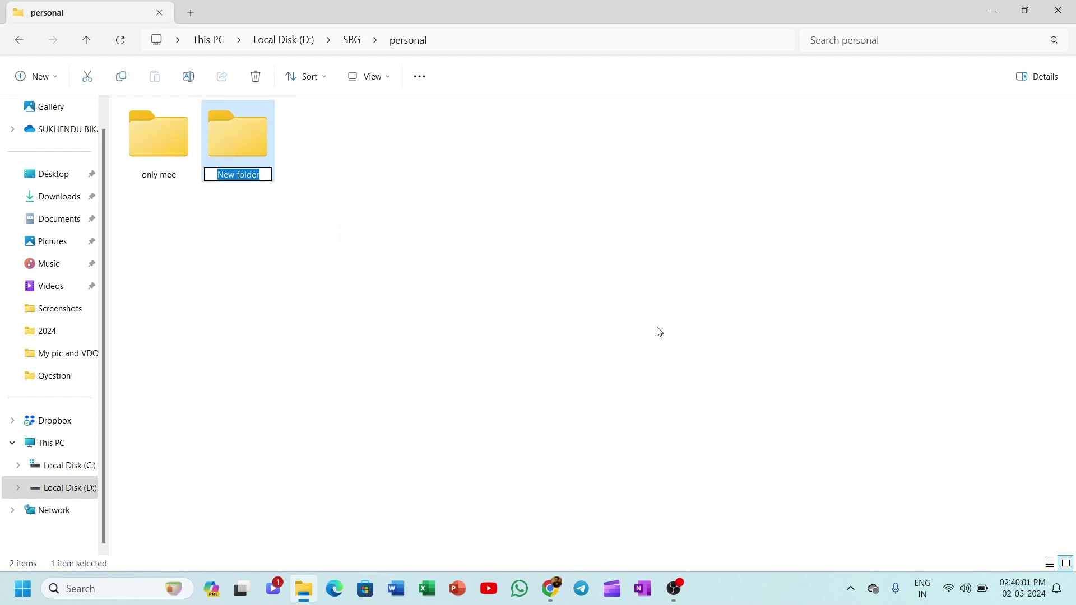
{"action": "type", "text": "famity"}
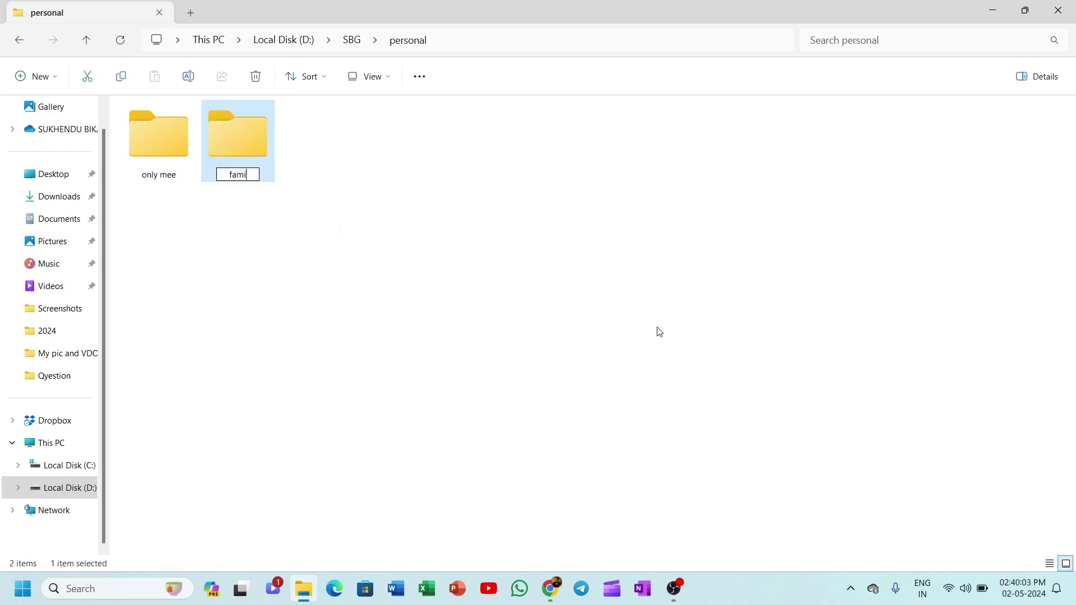
{"action": "key", "text": "BackSpace"}
{"action": "key", "text": "BackSpace"}
{"action": "type", "text": ";uy"}
{"action": "key", "text": "Return"}
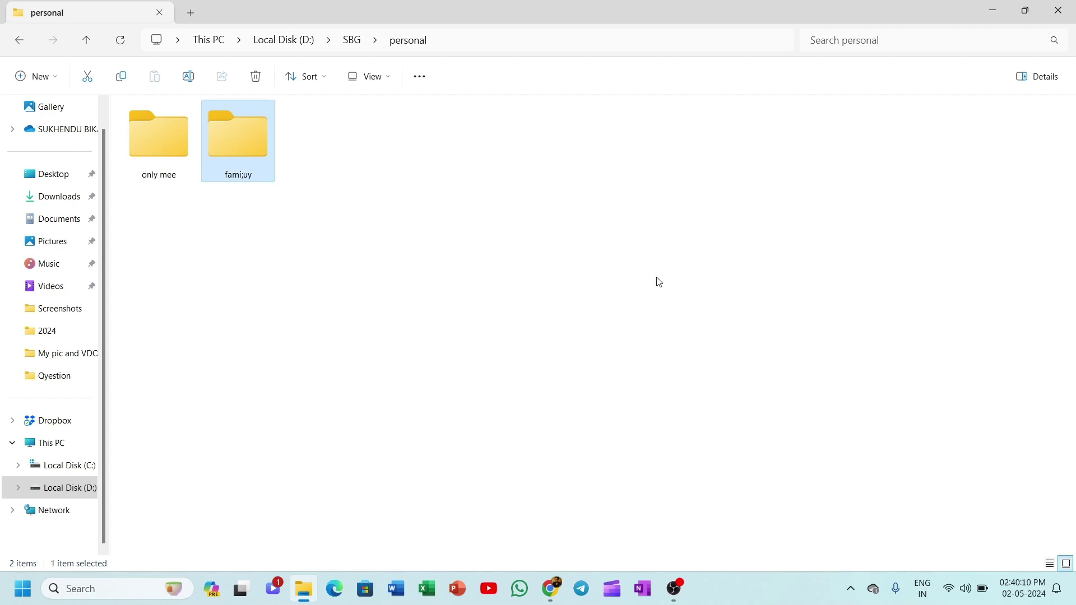
Correct the name of the second subfolder in the personal folder to family.
{"action": "left_click", "coordinate": [251, 178]}
{"action": "left_click", "coordinate": [249, 176]}
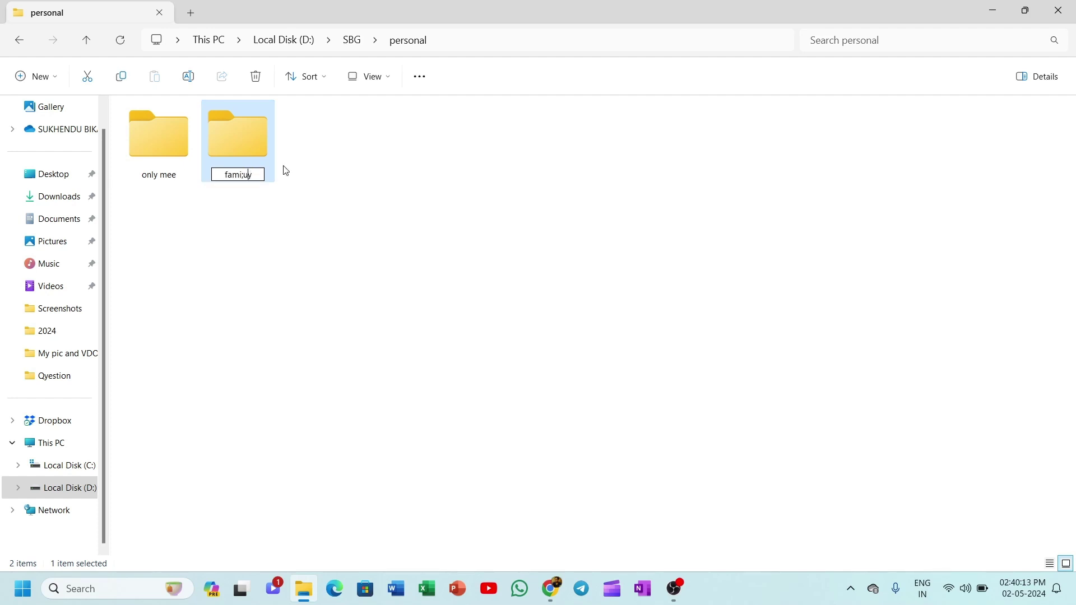
{"action": "key", "text": "BackSpace"}
{"action": "key", "text": "BackSpace"}
{"action": "type", "text": "l"}
{"action": "key", "text": "Return"}
{"action": "left_click", "coordinate": [284, 348]}
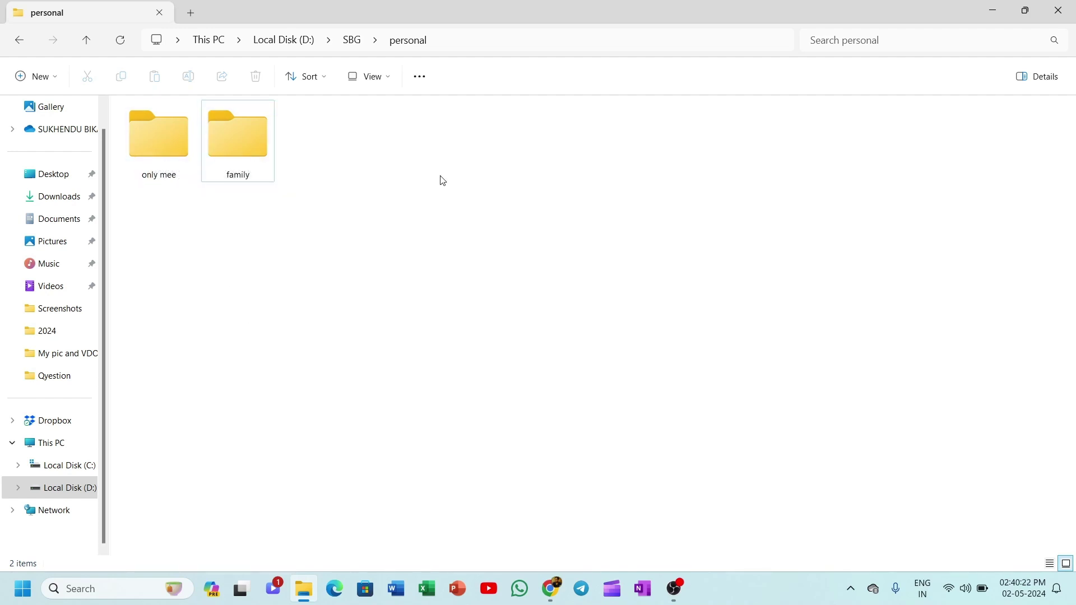
Go to Downloads and copy the video file "Untitled video - Made with Clipchamp (1)" from the Today group.
{"action": "left_click", "coordinate": [74, 195]}
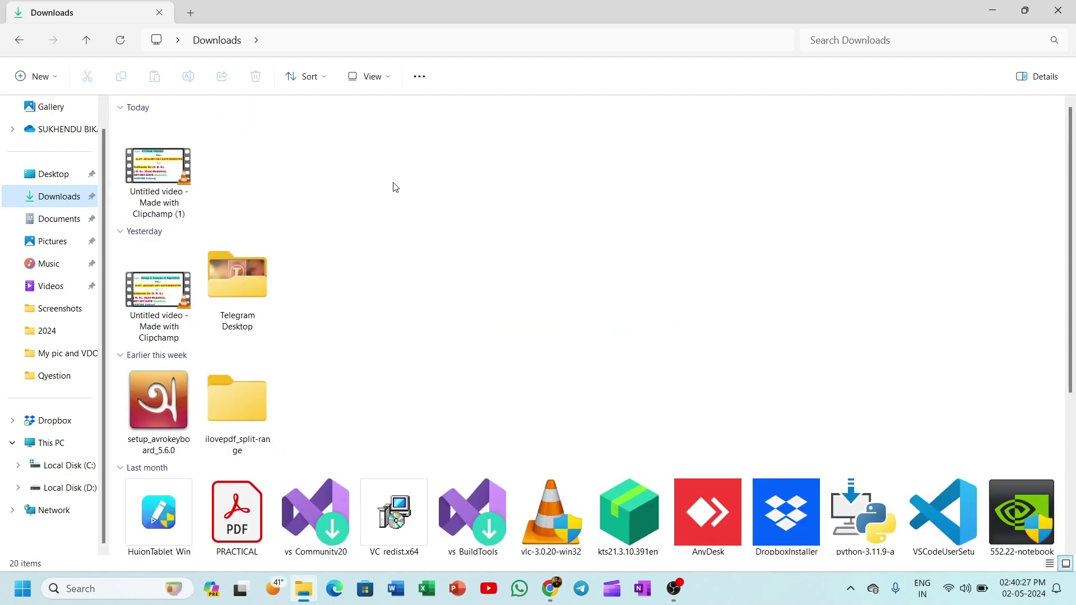
{"action": "scroll", "coordinate": [335, 194], "scroll_direction": "down", "scroll_amount": 3}
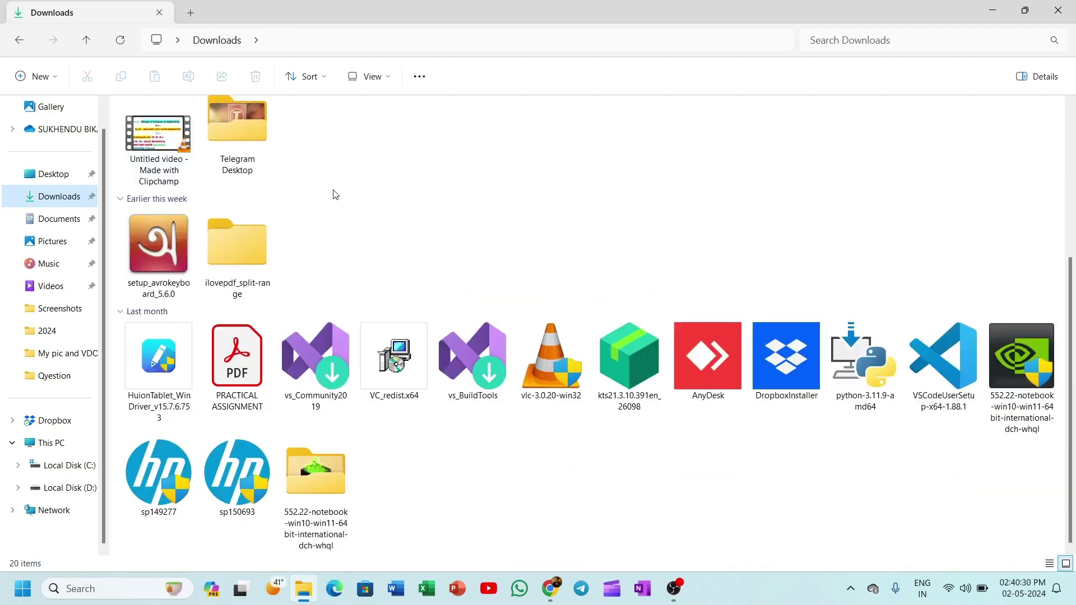
{"action": "scroll", "coordinate": [335, 194], "scroll_direction": "up", "scroll_amount": 3}
{"action": "left_click", "coordinate": [160, 176]}
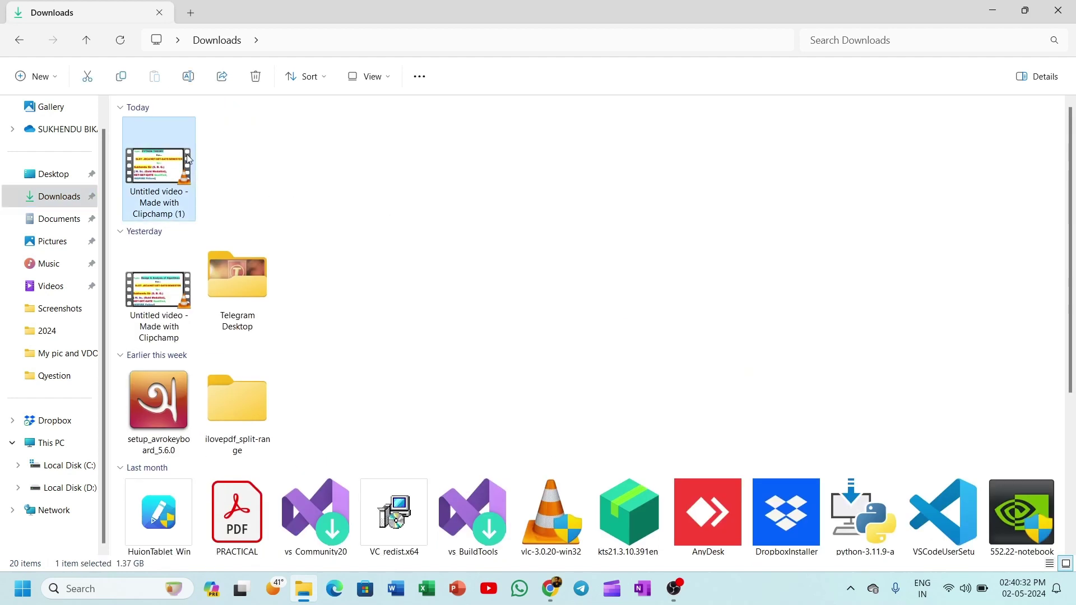
{"action": "right_click", "coordinate": [161, 176]}
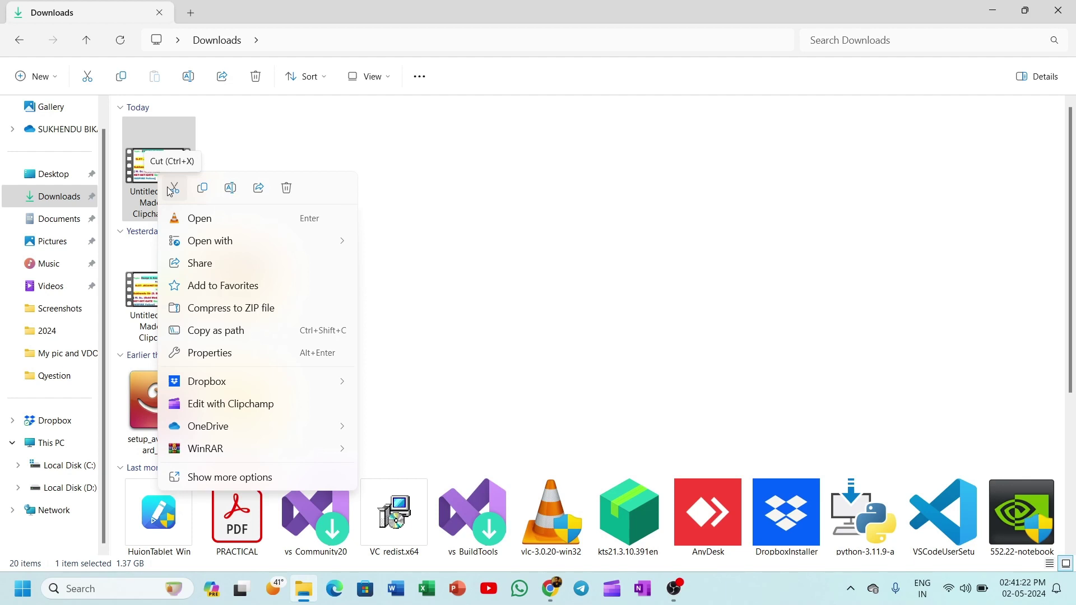
{"action": "left_click", "coordinate": [438, 189]}
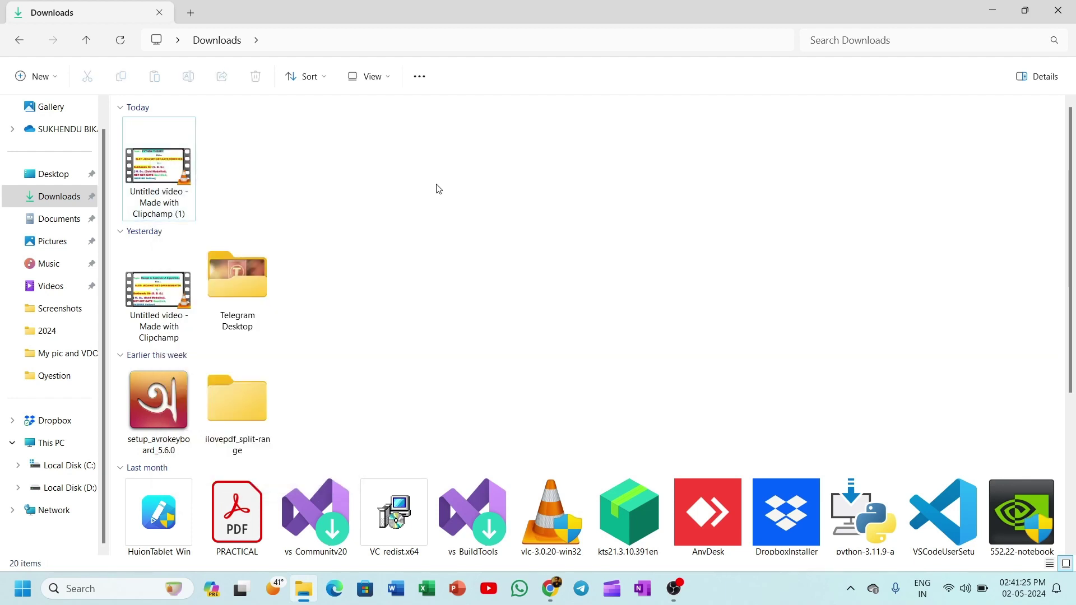
{"action": "left_click", "coordinate": [168, 171]}
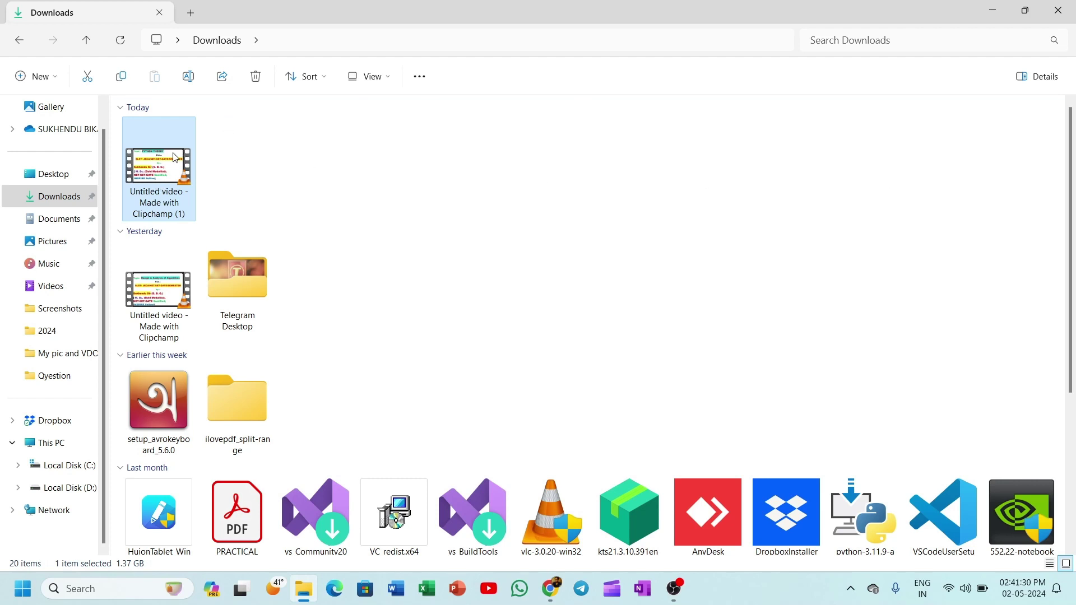
{"action": "mouse_move", "coordinate": [160, 166]}
{"action": "right_click", "coordinate": [160, 166]}
{"action": "left_click", "coordinate": [201, 178]}
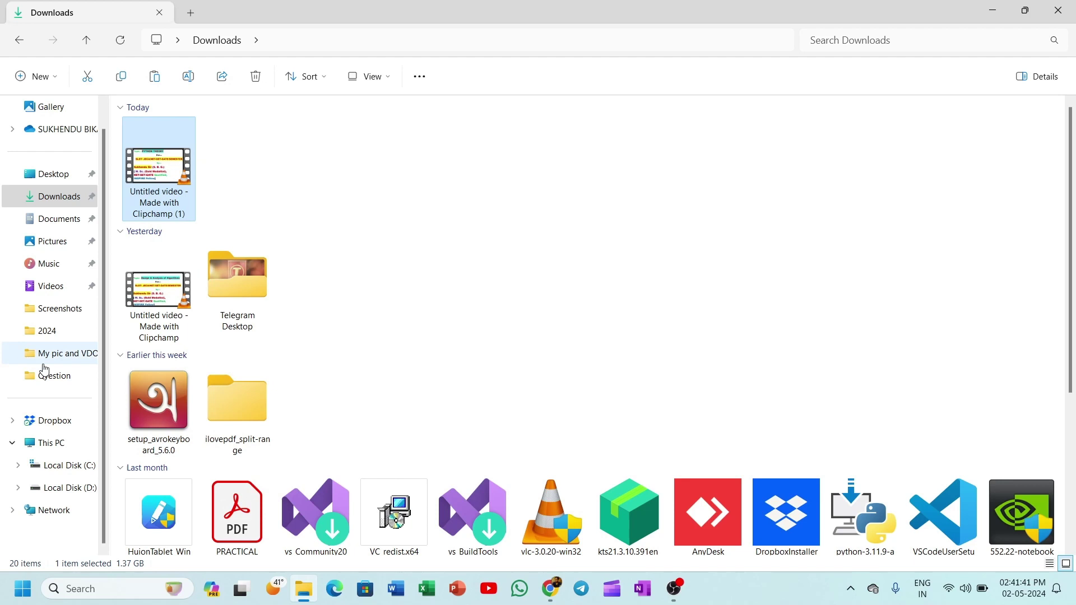
Paste the copied video into the EDU folder inside SBG on Local Disk (D:).
{"action": "left_click", "coordinate": [60, 489]}
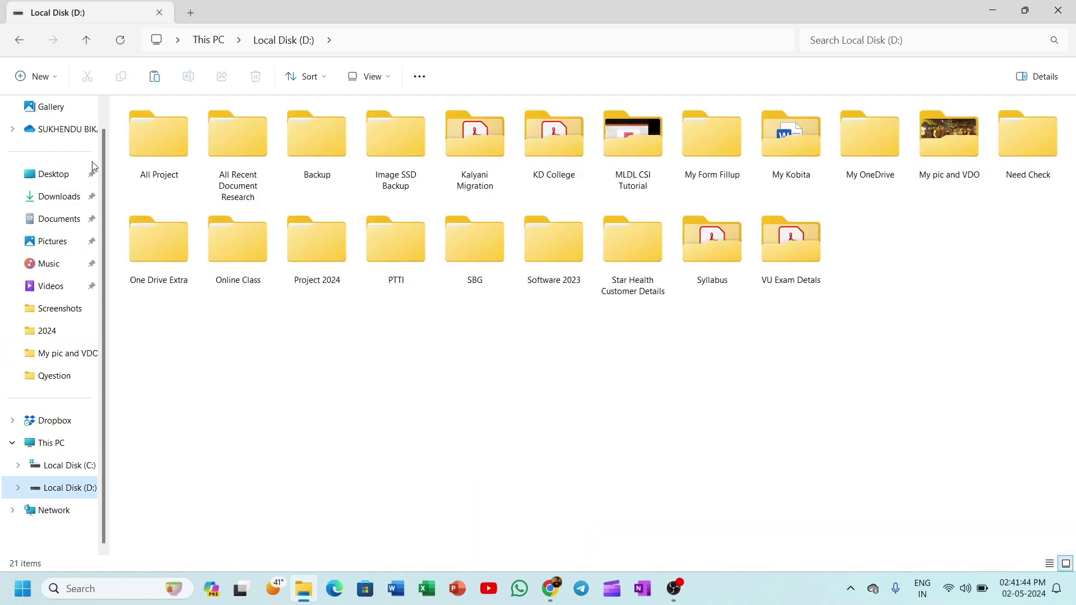
{"action": "double_click", "coordinate": [491, 246]}
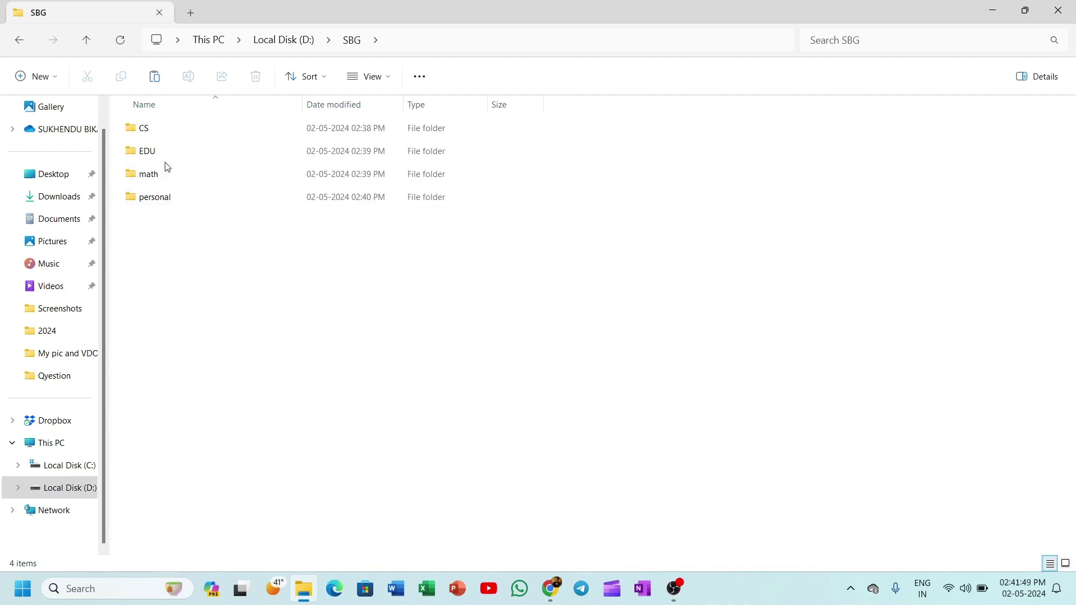
{"action": "double_click", "coordinate": [183, 205]}
{"action": "left_click", "coordinate": [344, 43]}
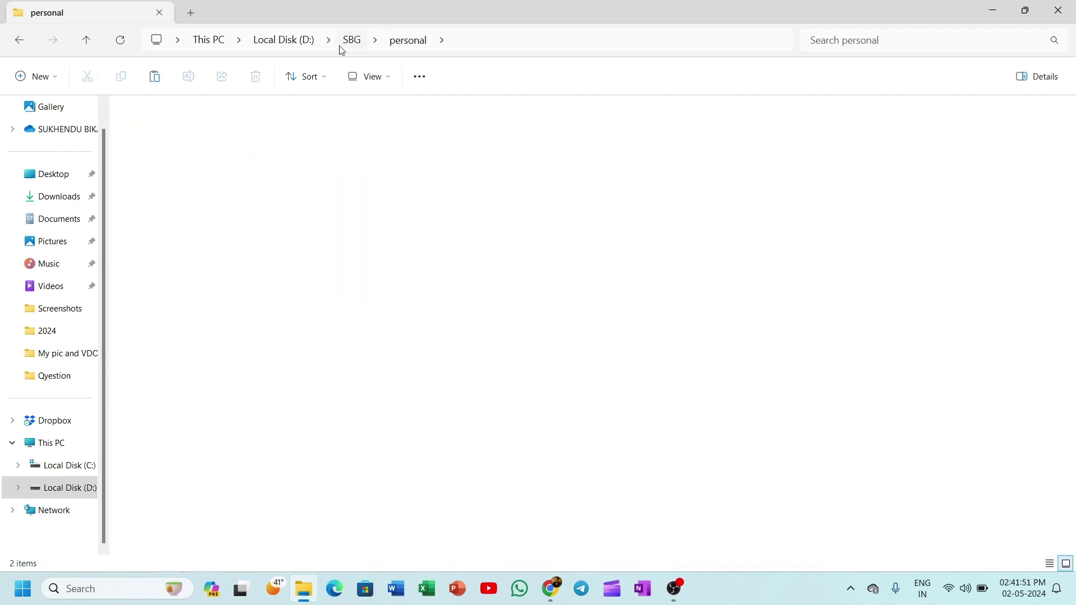
{"action": "double_click", "coordinate": [154, 152]}
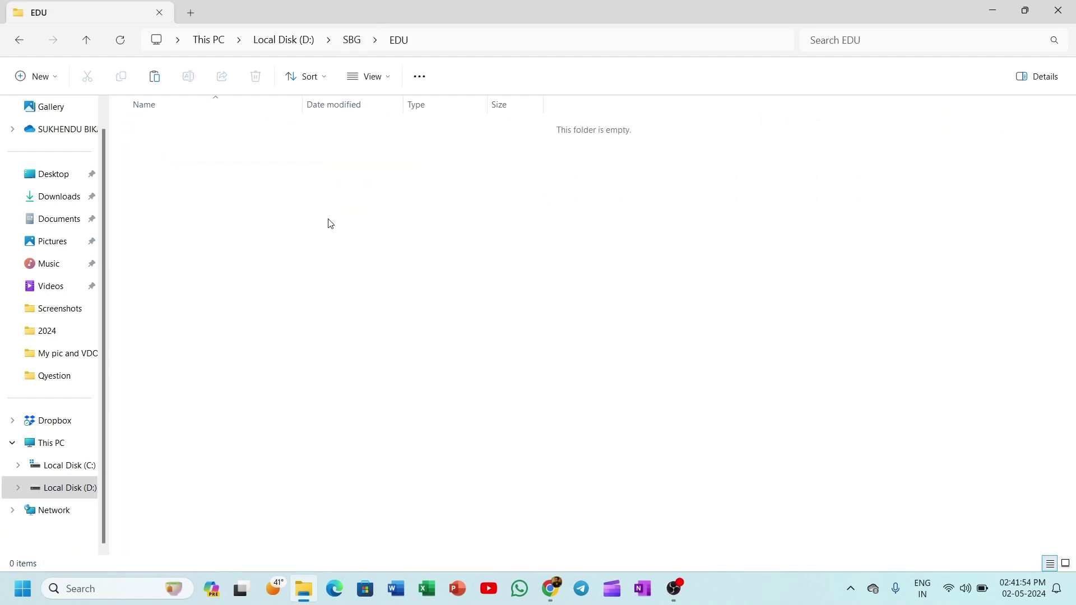
{"action": "right_click", "coordinate": [330, 224]}
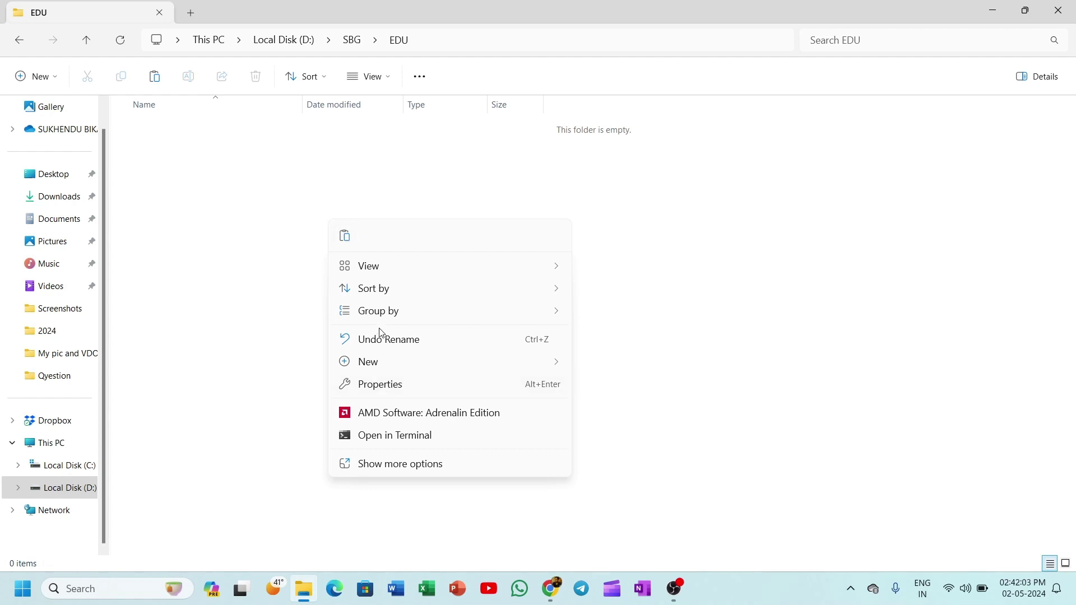
{"action": "left_click", "coordinate": [345, 238]}
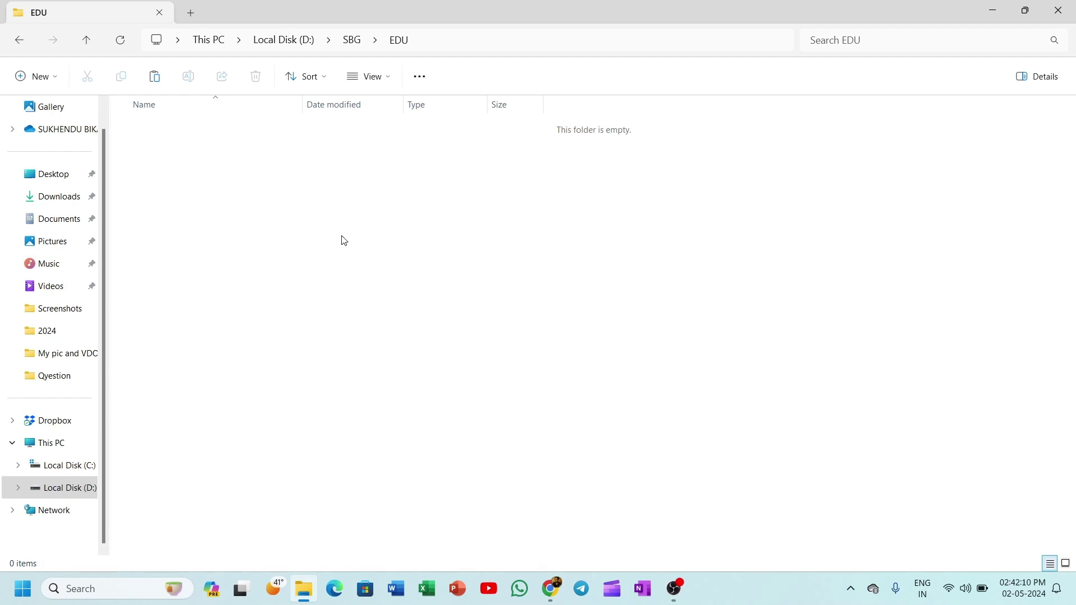
Reopen the EDU folder from SBG and check the pasted video file in it.
{"action": "left_click", "coordinate": [290, 272]}
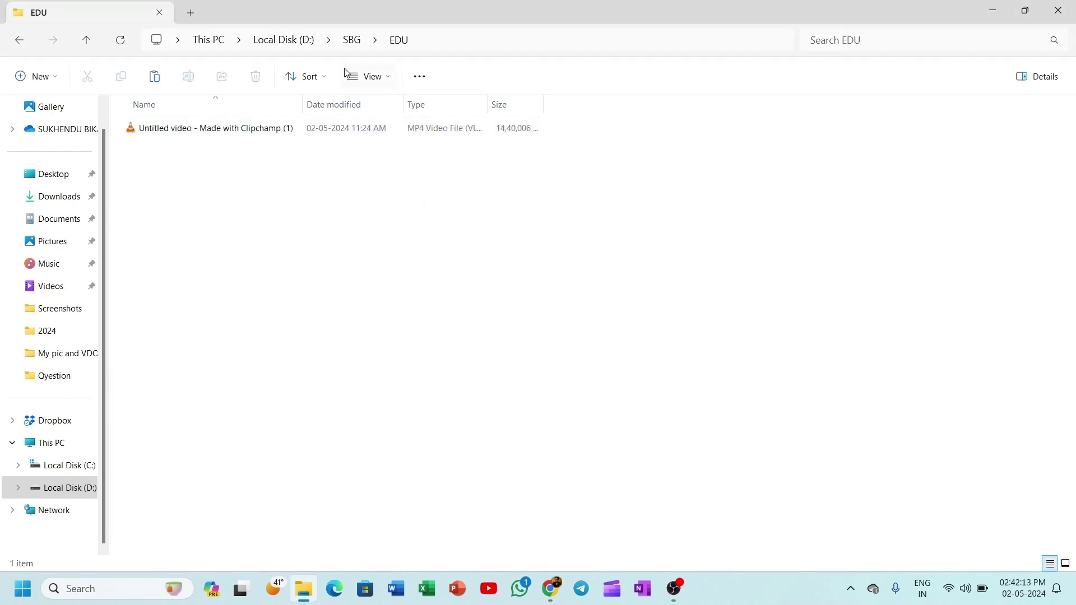
{"action": "left_click", "coordinate": [352, 40]}
{"action": "double_click", "coordinate": [161, 147]}
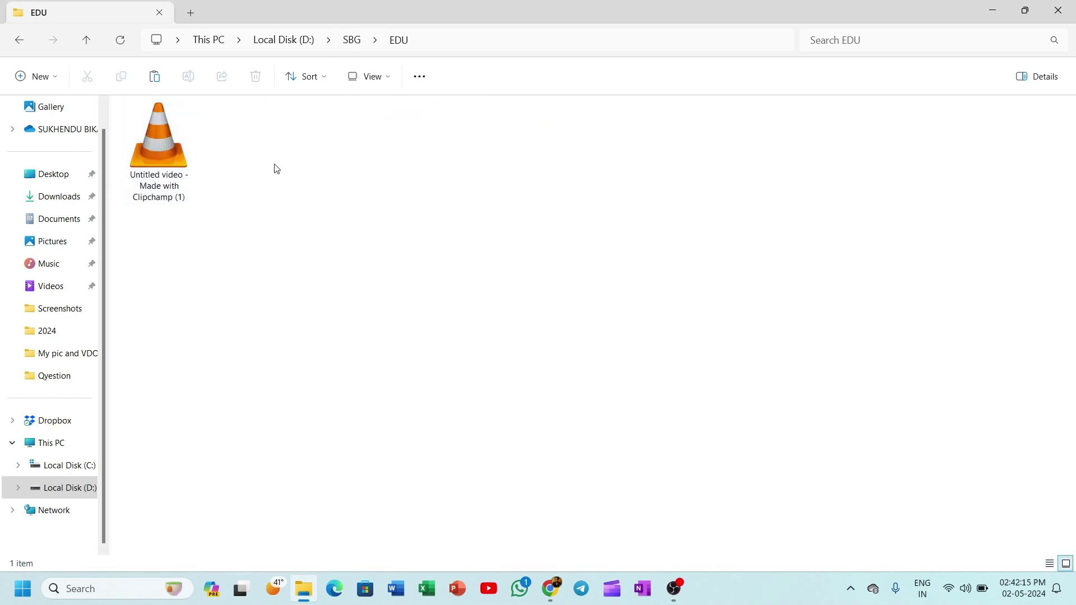
{"action": "left_click", "coordinate": [354, 41]}
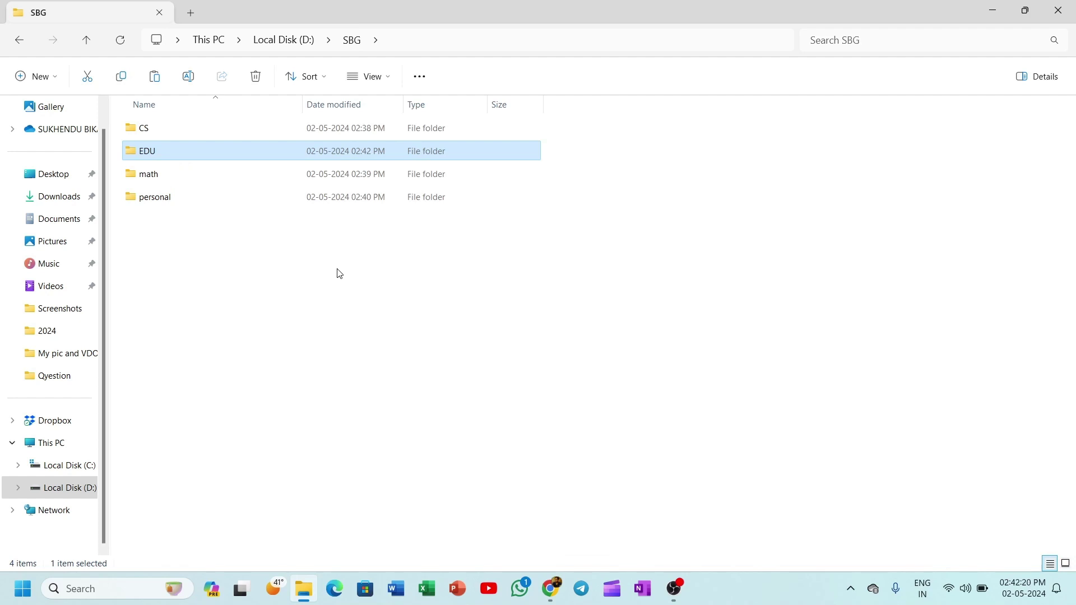
{"action": "double_click", "coordinate": [202, 147]}
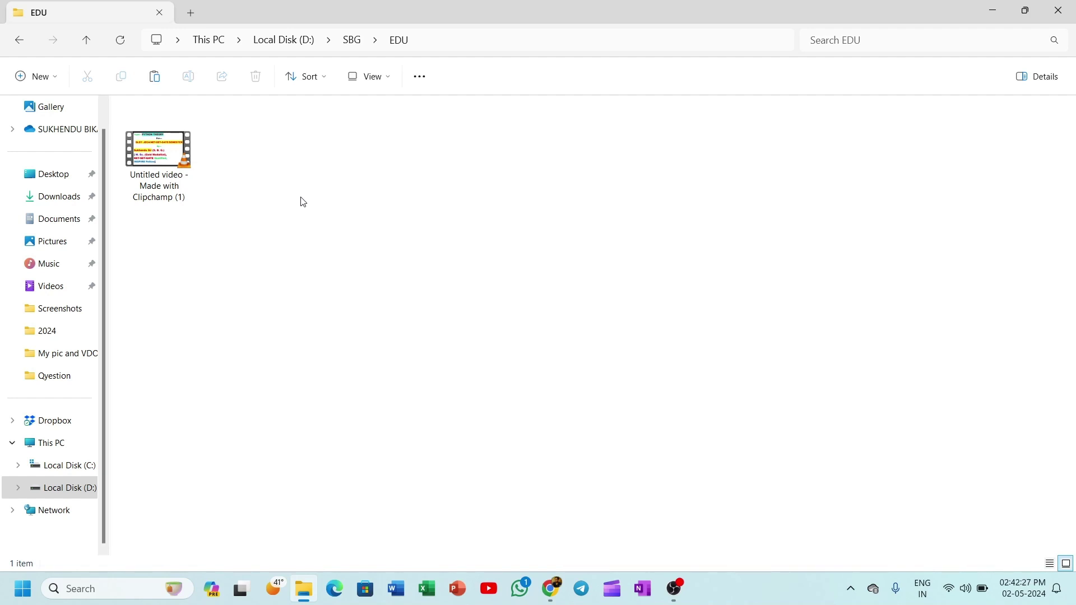
{"action": "left_click", "coordinate": [174, 167]}
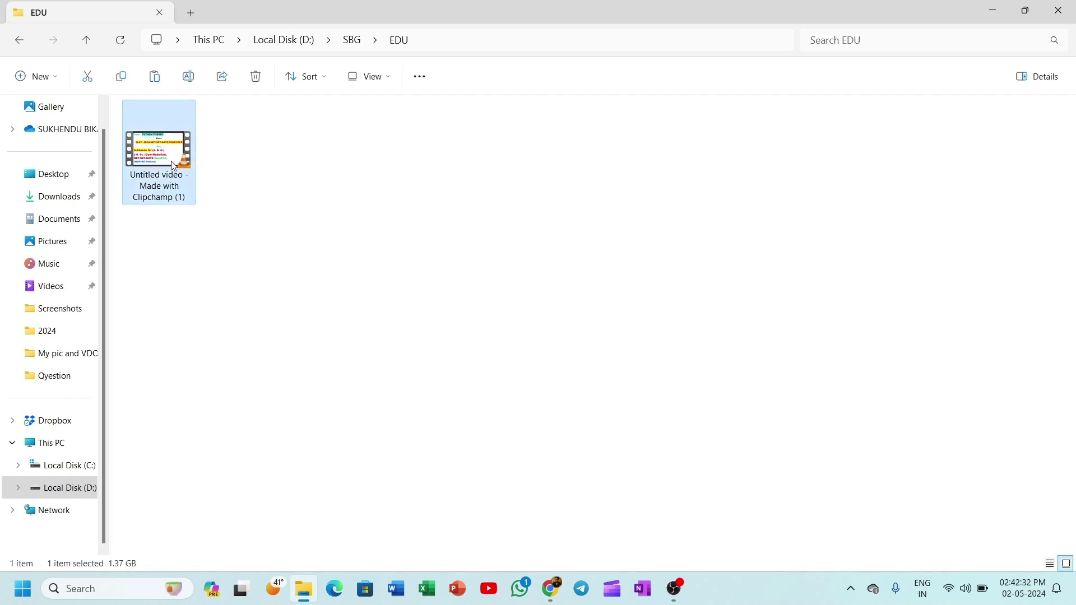
Return to SBG, open the CS folder and paste the copied video there.
{"action": "left_click", "coordinate": [353, 42]}
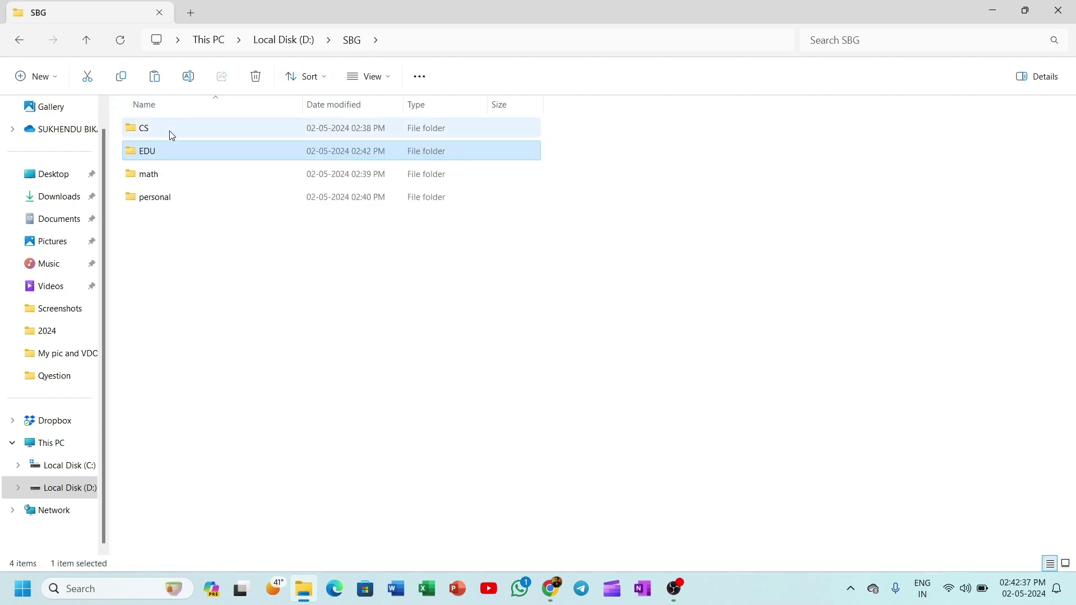
{"action": "left_click", "coordinate": [172, 134]}
{"action": "double_click", "coordinate": [172, 135]}
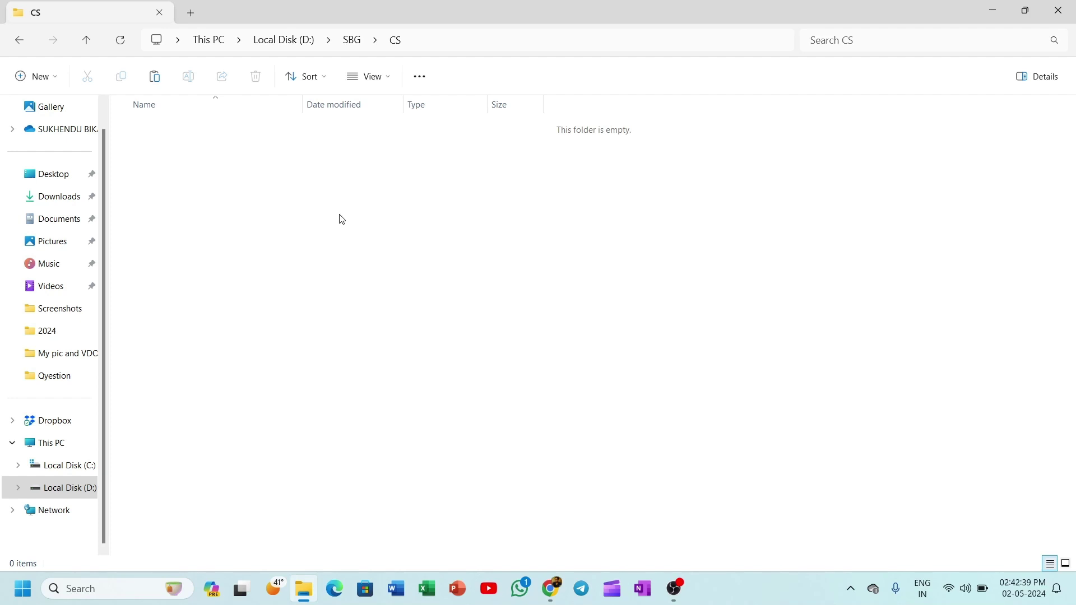
{"action": "left_click", "coordinate": [360, 150]}
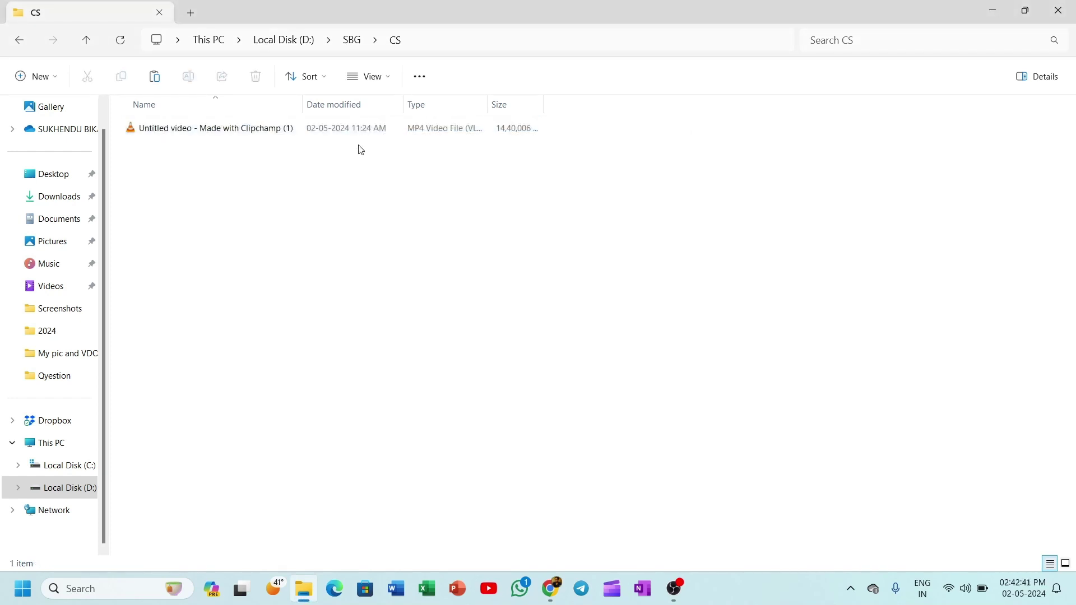
Return to the SBG folder and display its subfolders as large thumbnails.
{"action": "left_click", "coordinate": [350, 40]}
{"action": "left_click", "coordinate": [157, 155]}
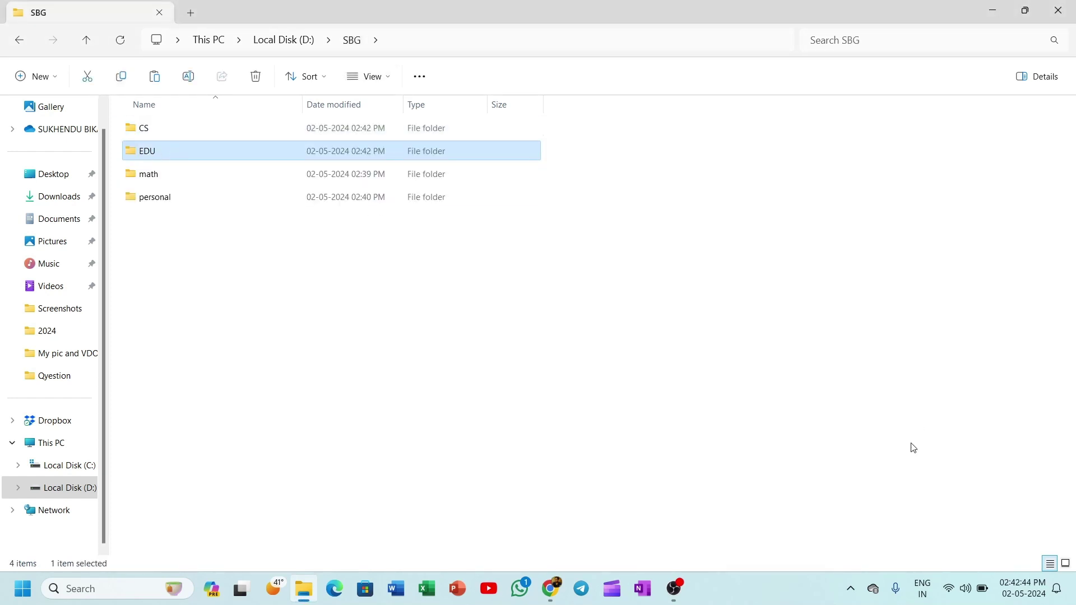
{"action": "left_click", "coordinate": [1066, 563]}
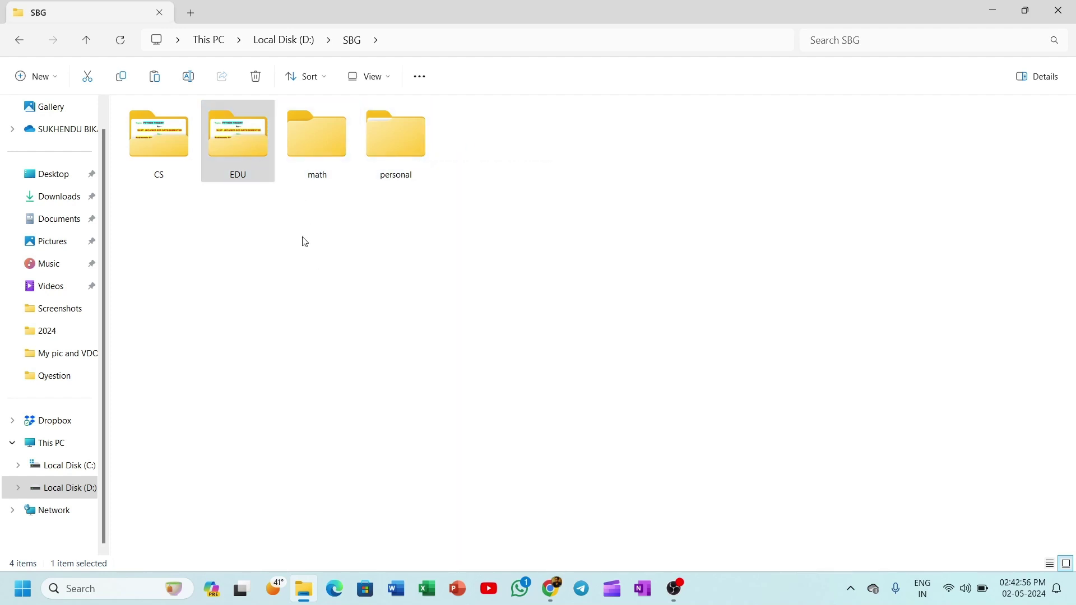
Move the video "Untitled video - Made with Clipchamp (1)" from the EDU folder to the math folder using cut and paste.
{"action": "double_click", "coordinate": [236, 157]}
{"action": "left_click", "coordinate": [168, 160]}
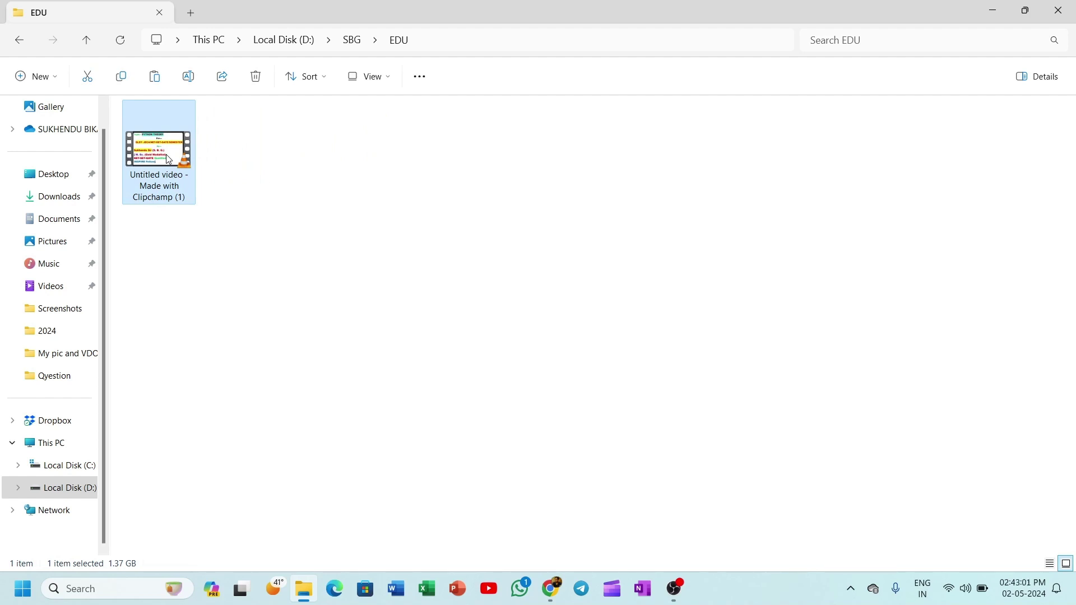
{"action": "key", "text": "ctrl+x"}
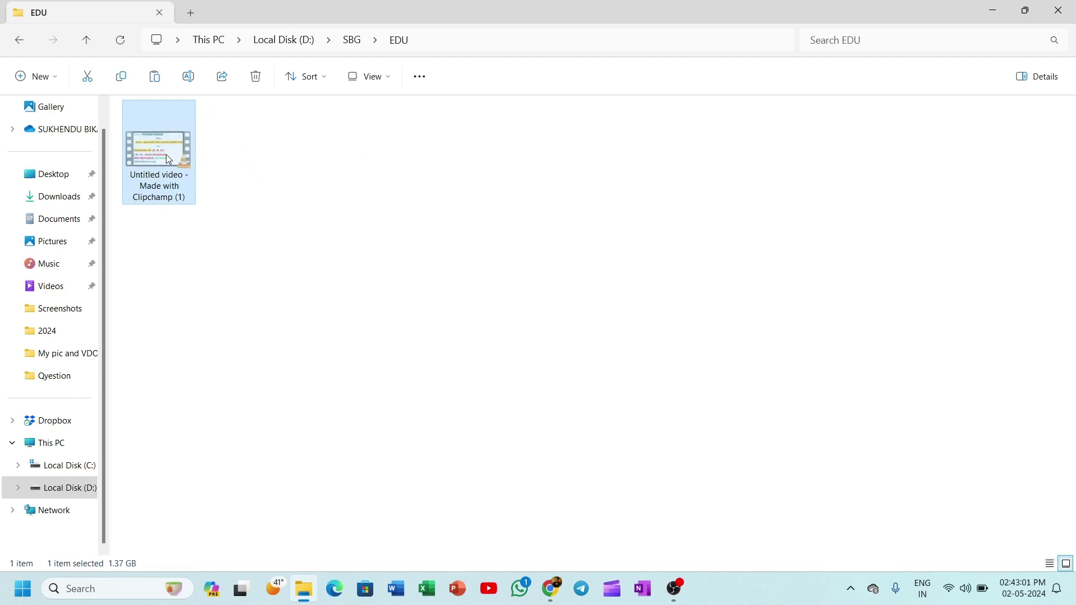
{"action": "left_click", "coordinate": [354, 40]}
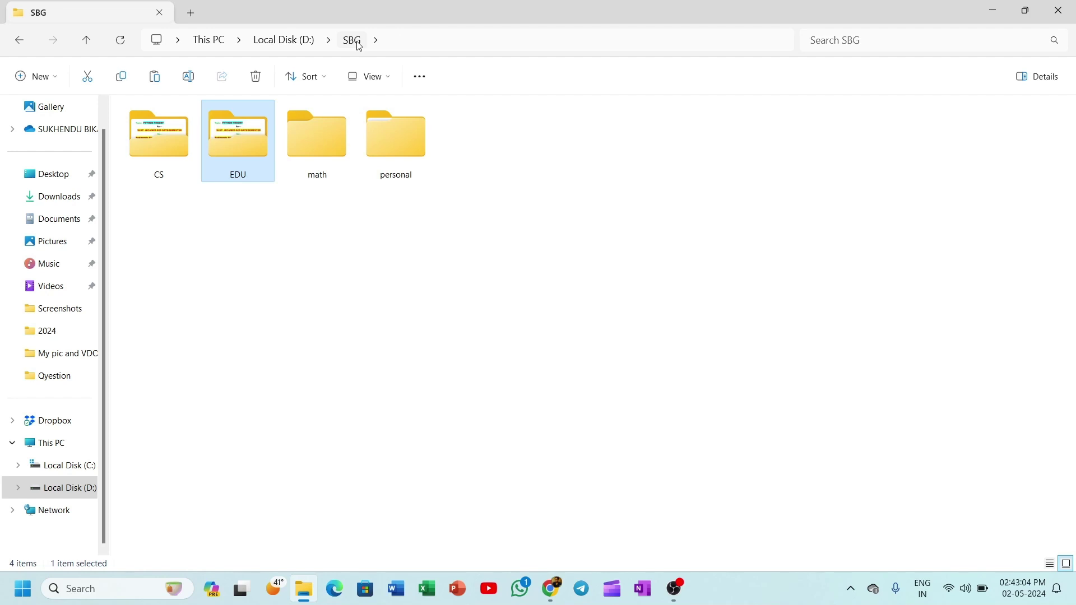
{"action": "double_click", "coordinate": [312, 146]}
{"action": "key", "text": "ctrl+v"}
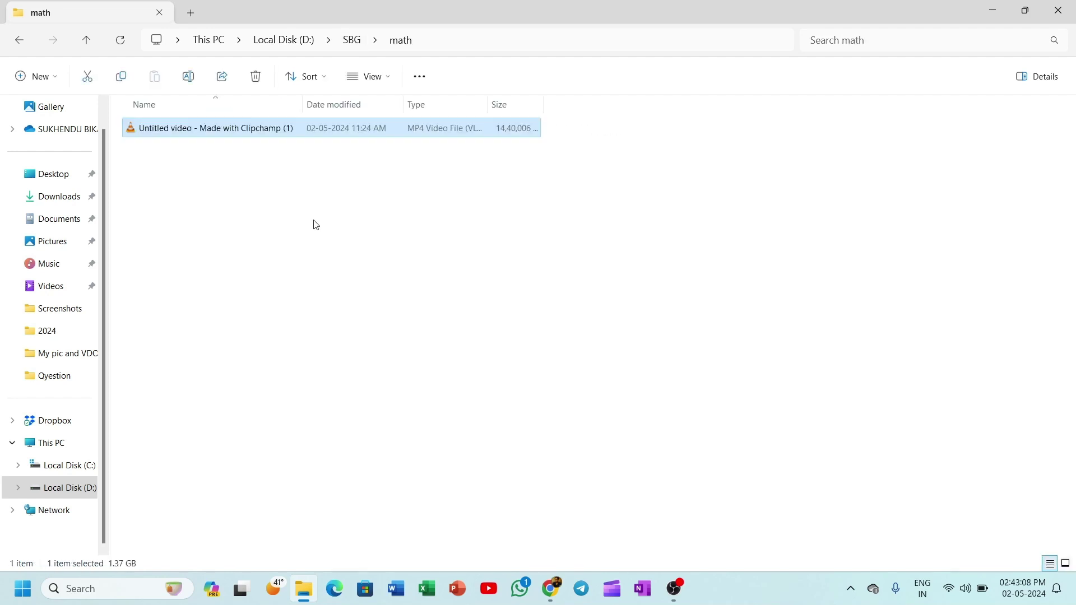
Check the contents of the EDU and math folders for the moved video and return to SBG.
{"action": "left_click", "coordinate": [352, 40]}
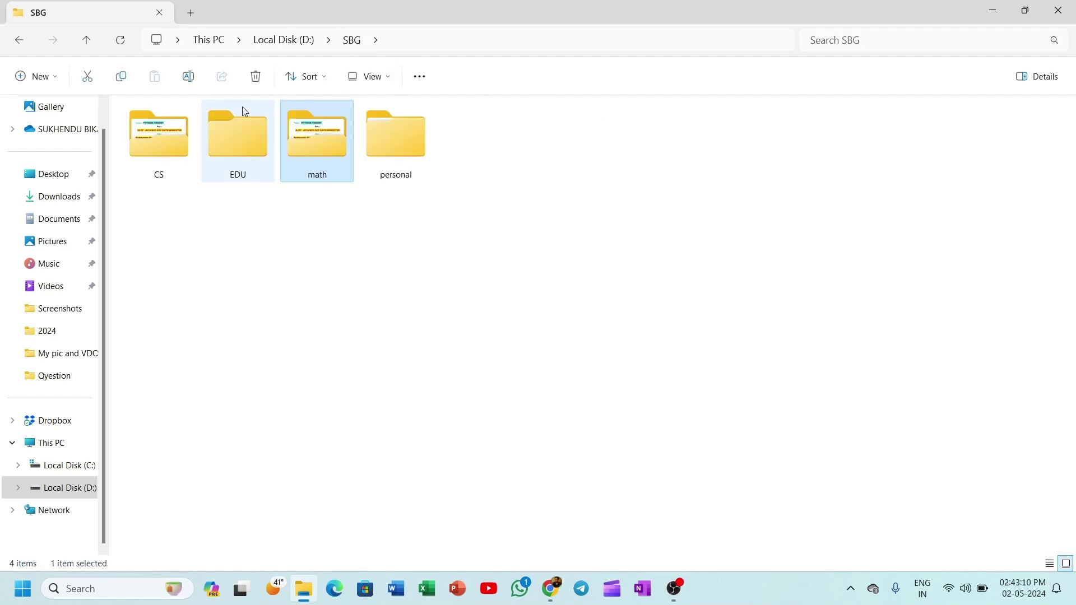
{"action": "double_click", "coordinate": [240, 159]}
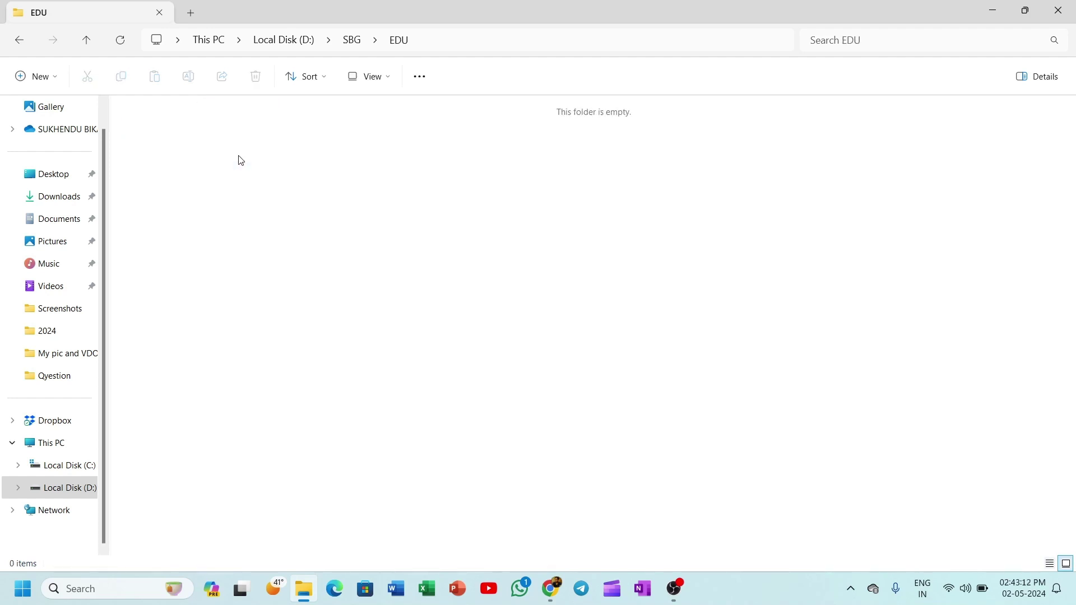
{"action": "left_click", "coordinate": [352, 41]}
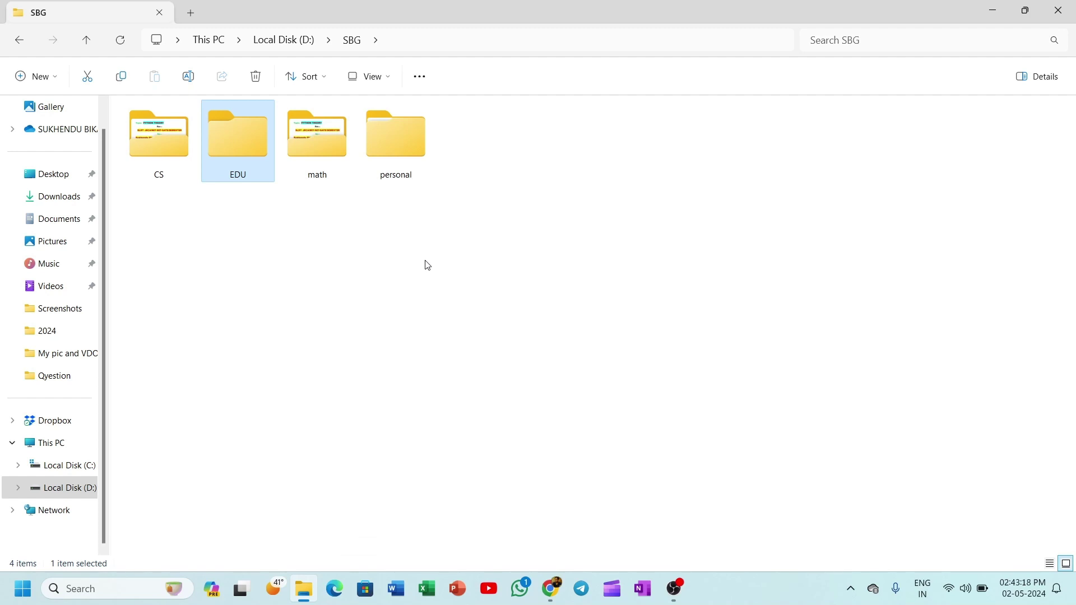
{"action": "double_click", "coordinate": [324, 157]}
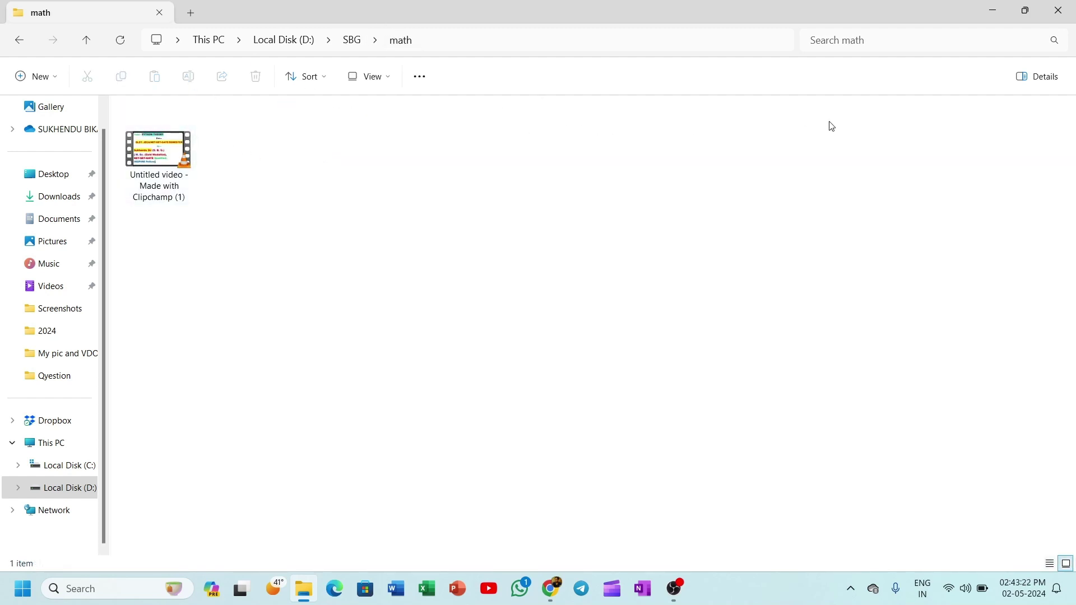
{"action": "left_click", "coordinate": [161, 162]}
{"action": "left_click", "coordinate": [255, 149]}
{"action": "left_click", "coordinate": [352, 40]}
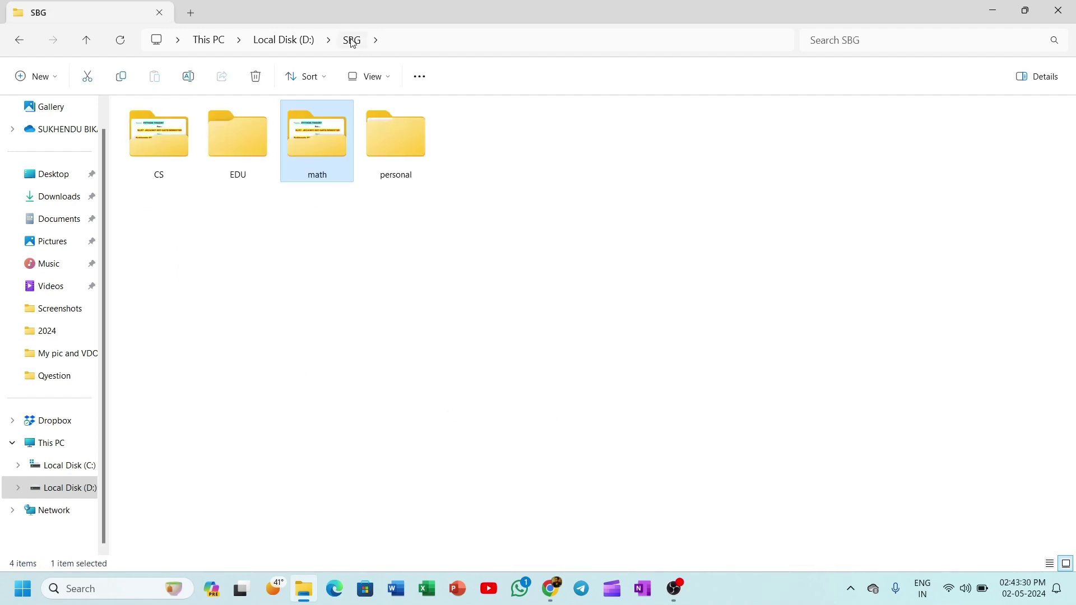
{"action": "double_click", "coordinate": [312, 146]}
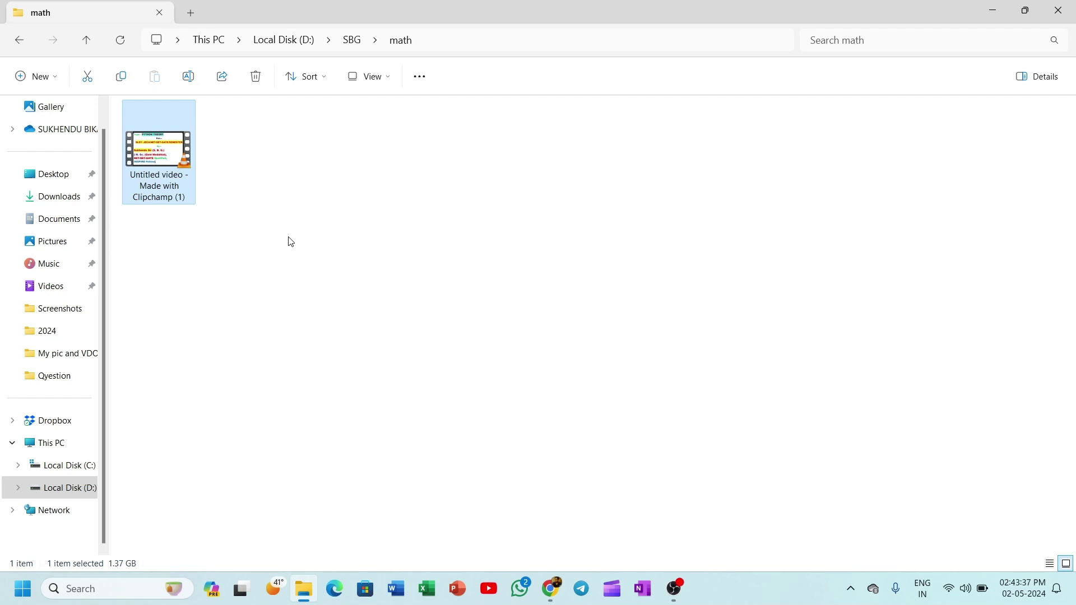
{"action": "left_click", "coordinate": [351, 40]}
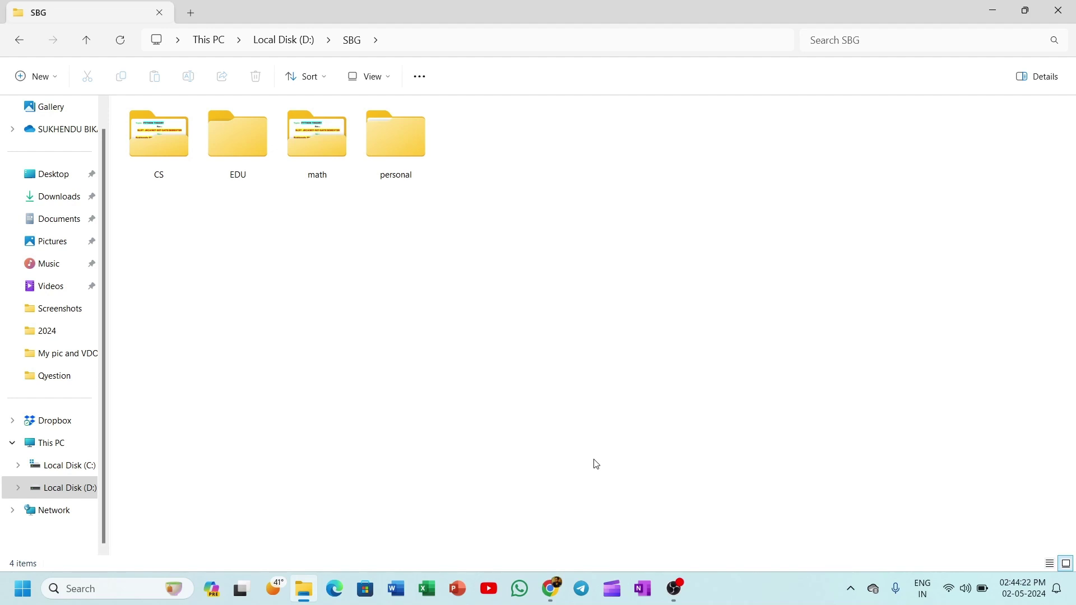
Switch to the Google Meet call in Chrome and open its in-call messages.
{"action": "left_click", "coordinate": [554, 592]}
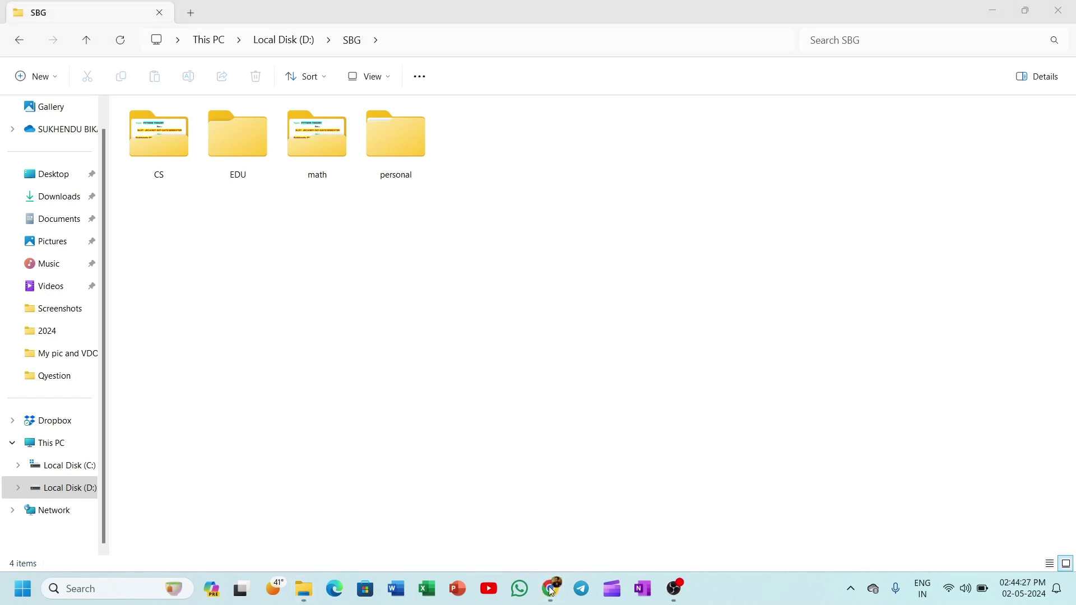
{"action": "mouse_move", "coordinate": [552, 591]}
{"action": "left_click", "coordinate": [449, 496]}
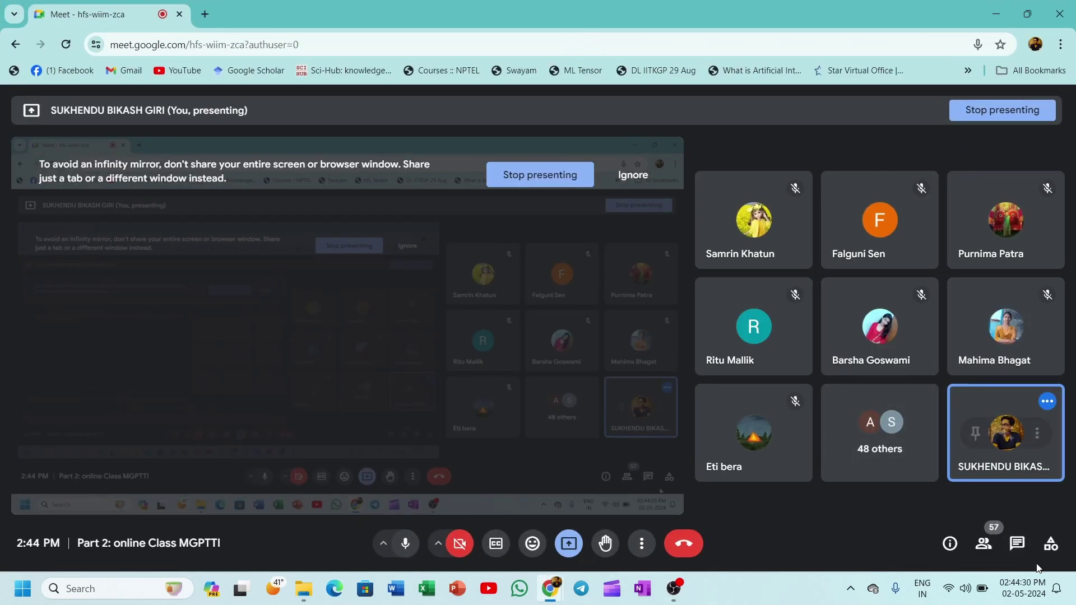
{"action": "left_click", "coordinate": [1017, 544]}
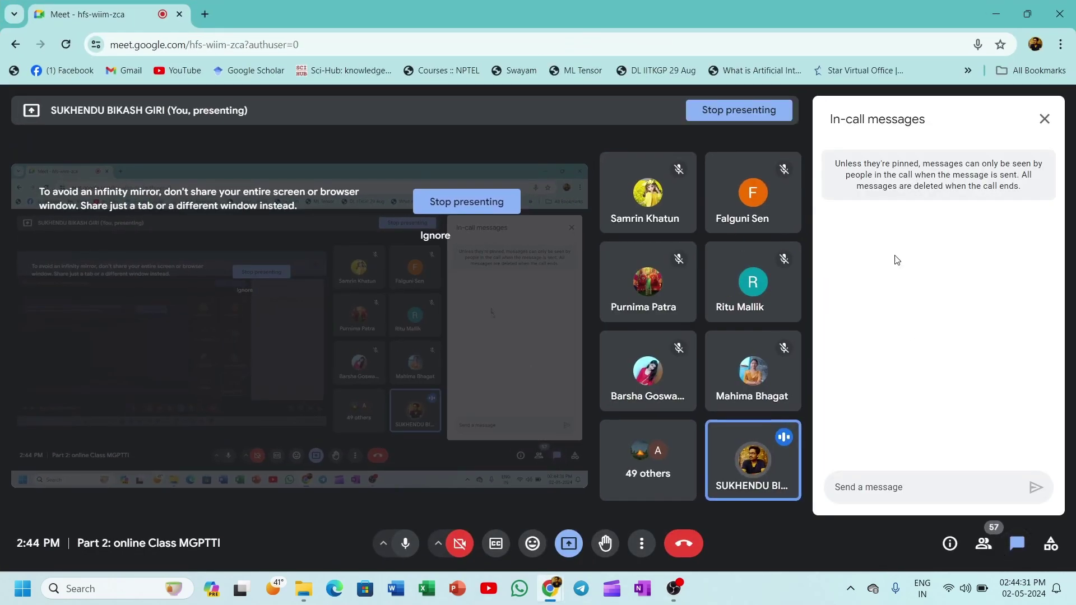
{"action": "left_click", "coordinate": [884, 486]}
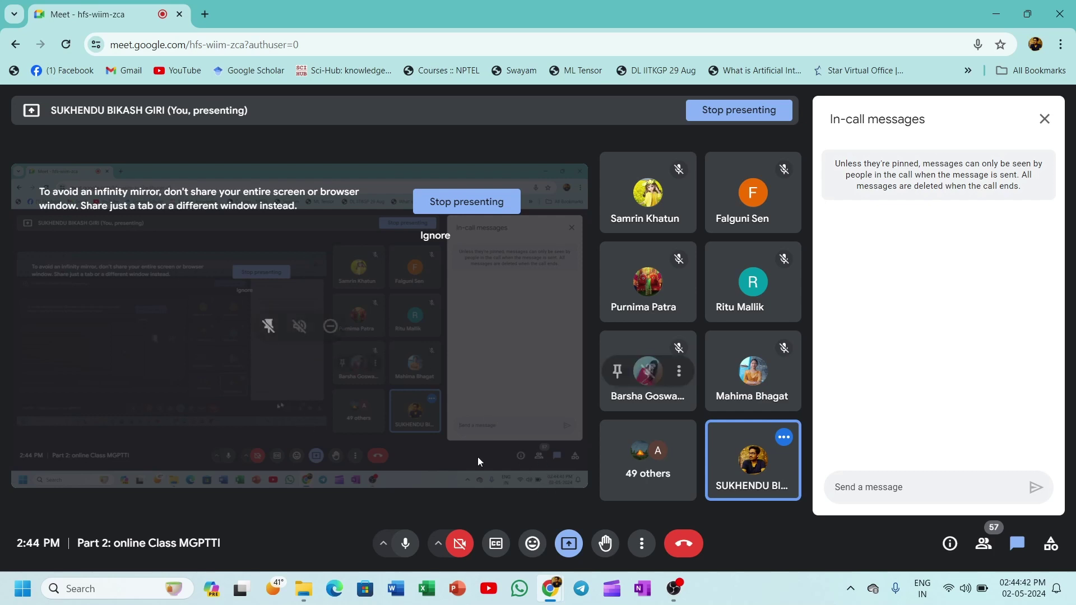
{"action": "left_click", "coordinate": [303, 588]}
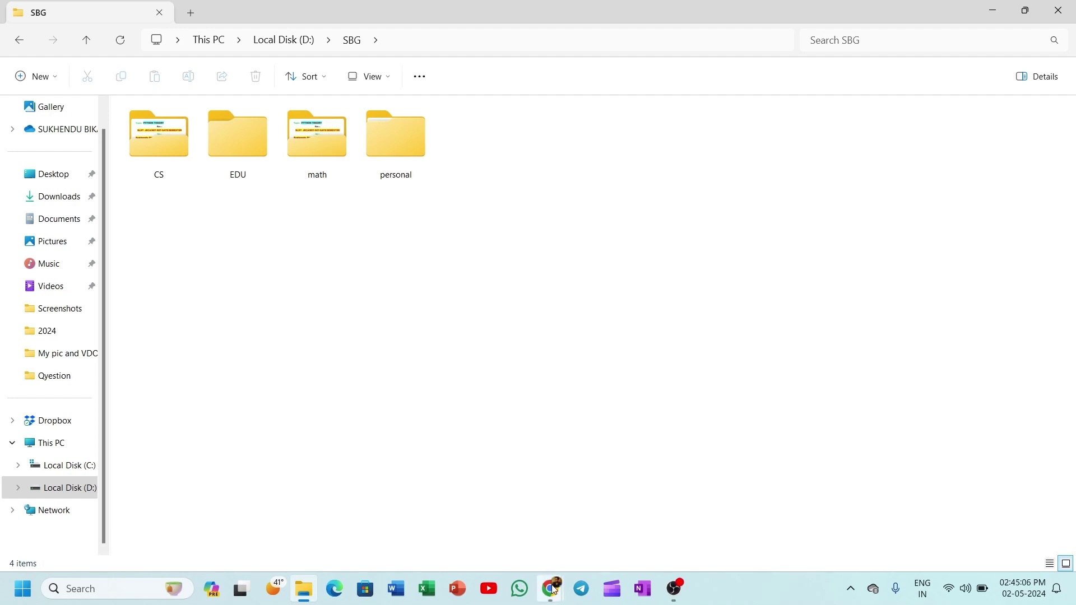
{"action": "left_click", "coordinate": [504, 504]}
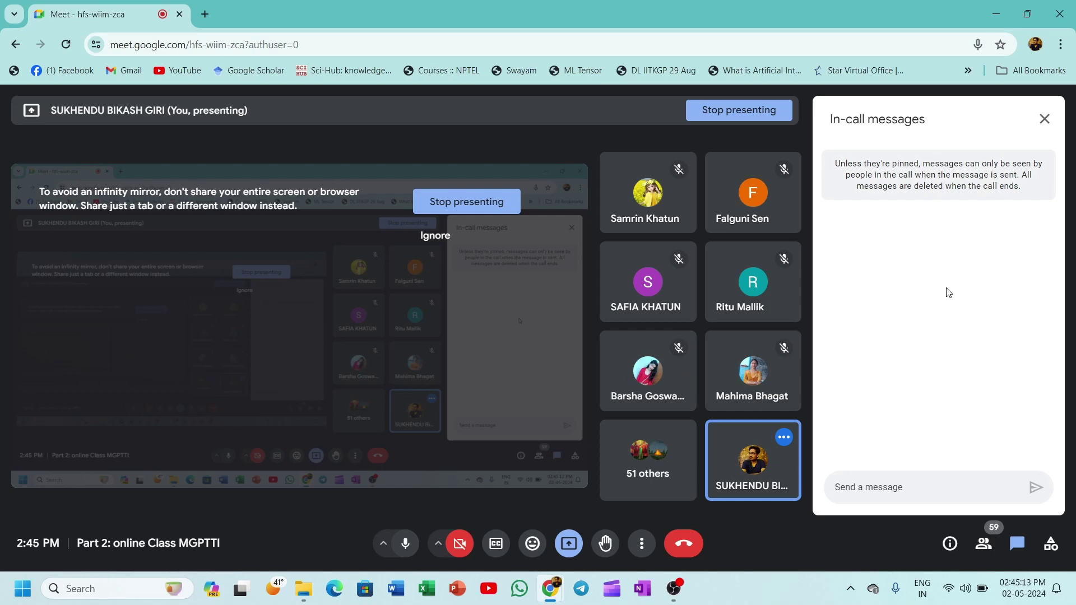
{"action": "left_click", "coordinate": [912, 484]}
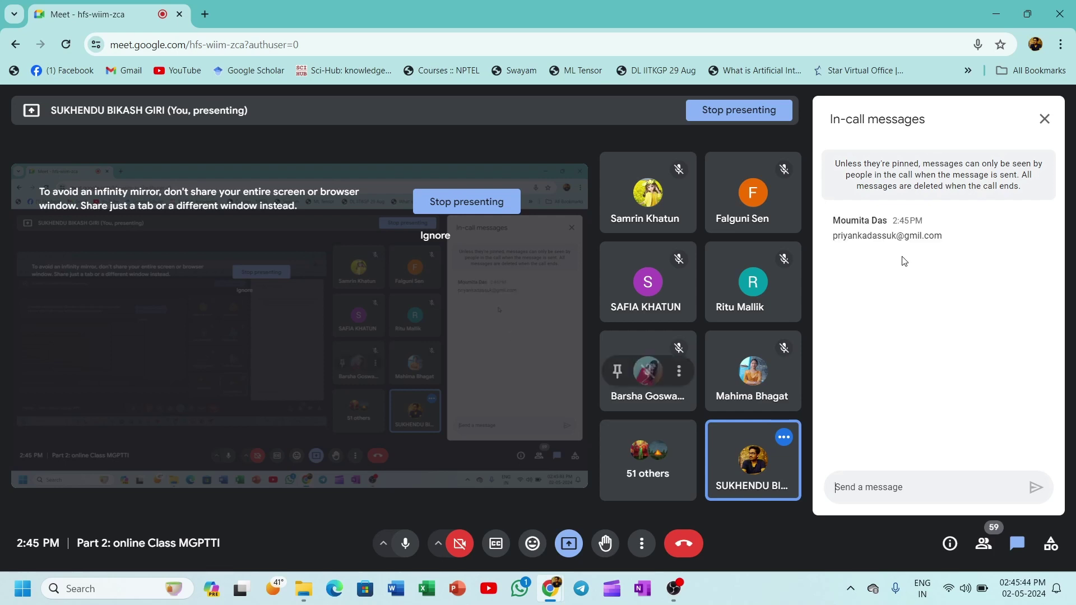
Copy the e-mail address that a participant sent in the in-call messages.
{"action": "left_click_drag", "start_coordinate": [947, 239], "coordinate": [836, 247]}
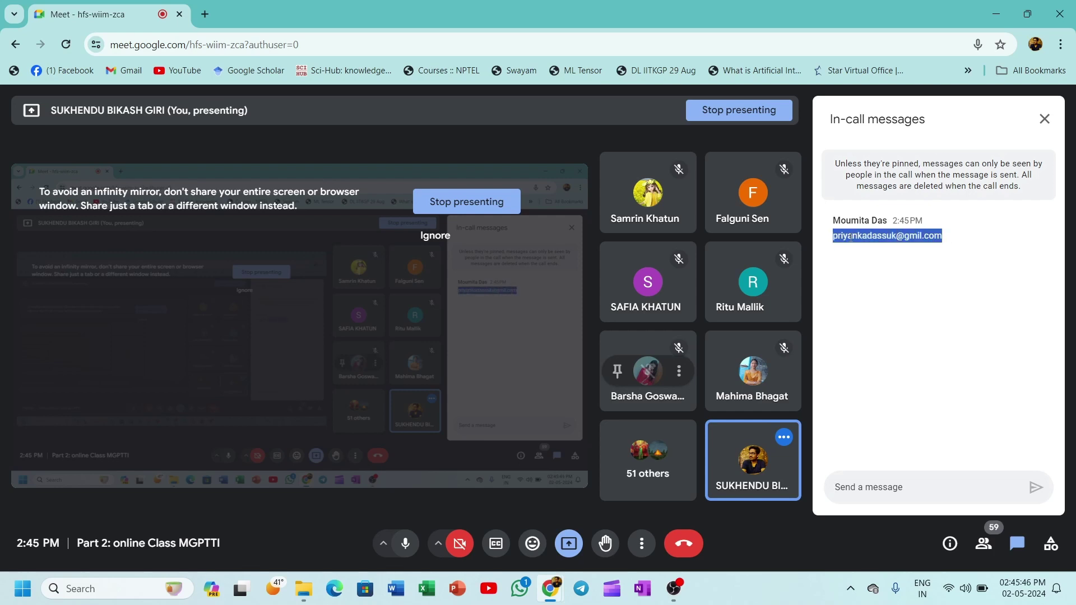
{"action": "right_click", "coordinate": [837, 247]}
{"action": "left_click", "coordinate": [637, 257]}
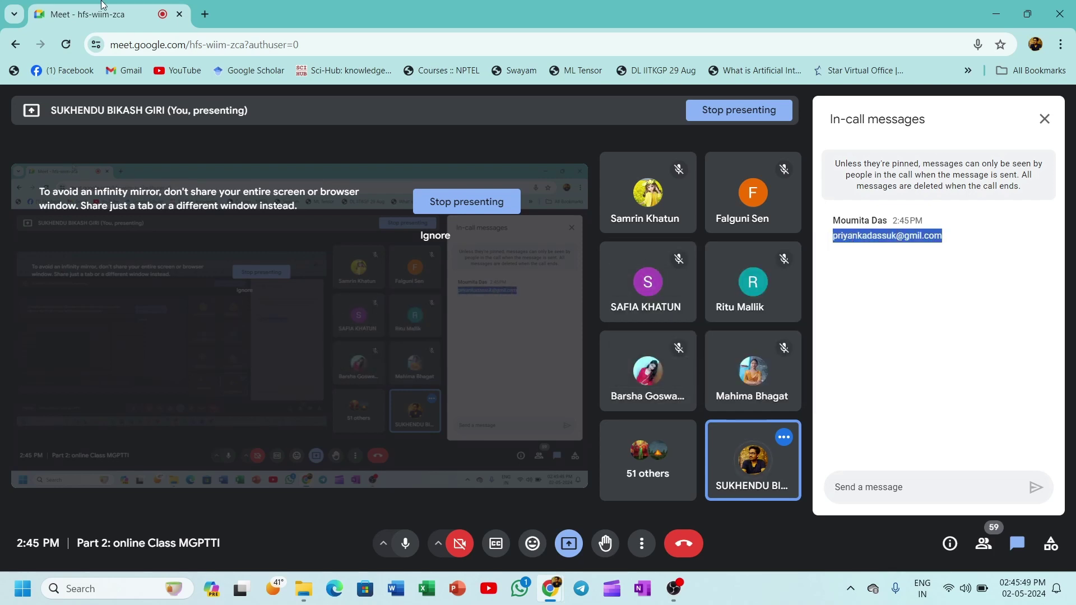
Open a new browser tab and switch Google to the womens PTTI Midnapore account.
{"action": "left_click", "coordinate": [205, 17]}
{"action": "left_click", "coordinate": [1049, 106]}
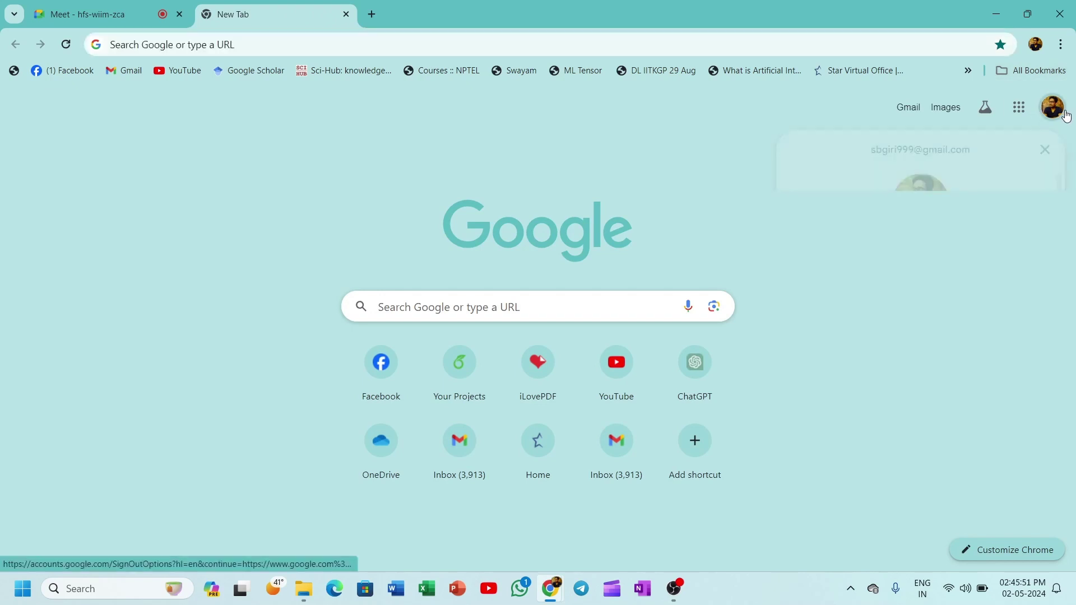
{"action": "left_click", "coordinate": [903, 462]}
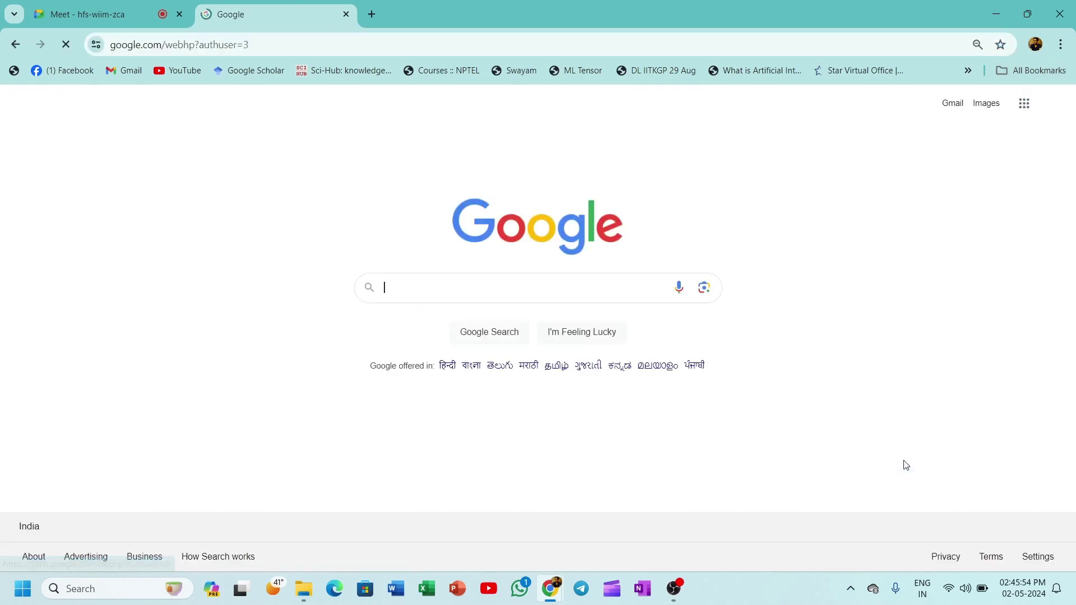
Go to Google Calendar and open the details of the event "Part 2: online Class MGPTTI".
{"action": "left_click", "coordinate": [1024, 103]}
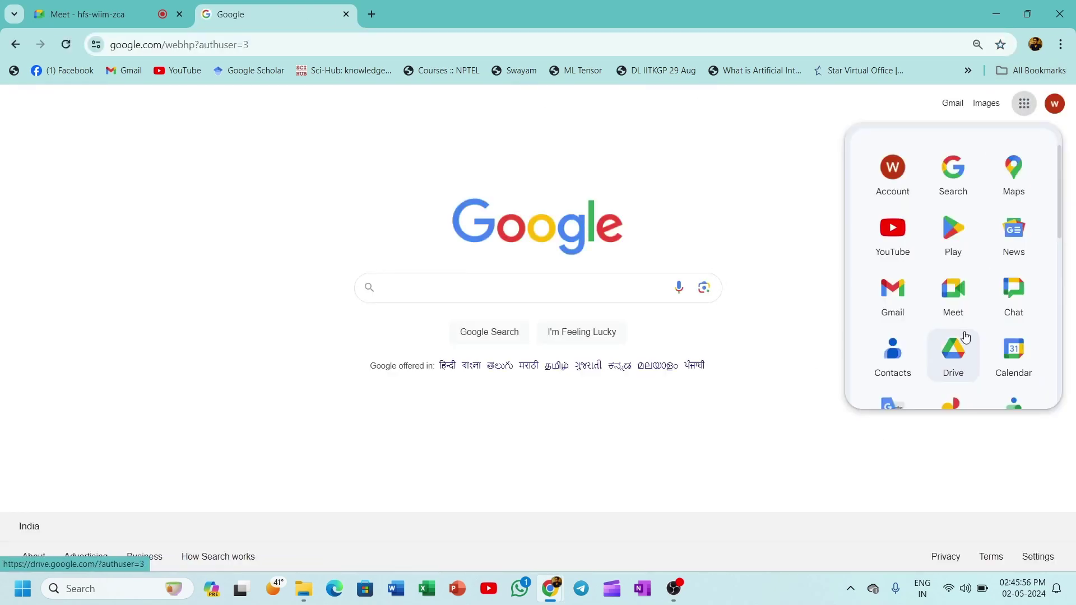
{"action": "left_click", "coordinate": [1013, 347]}
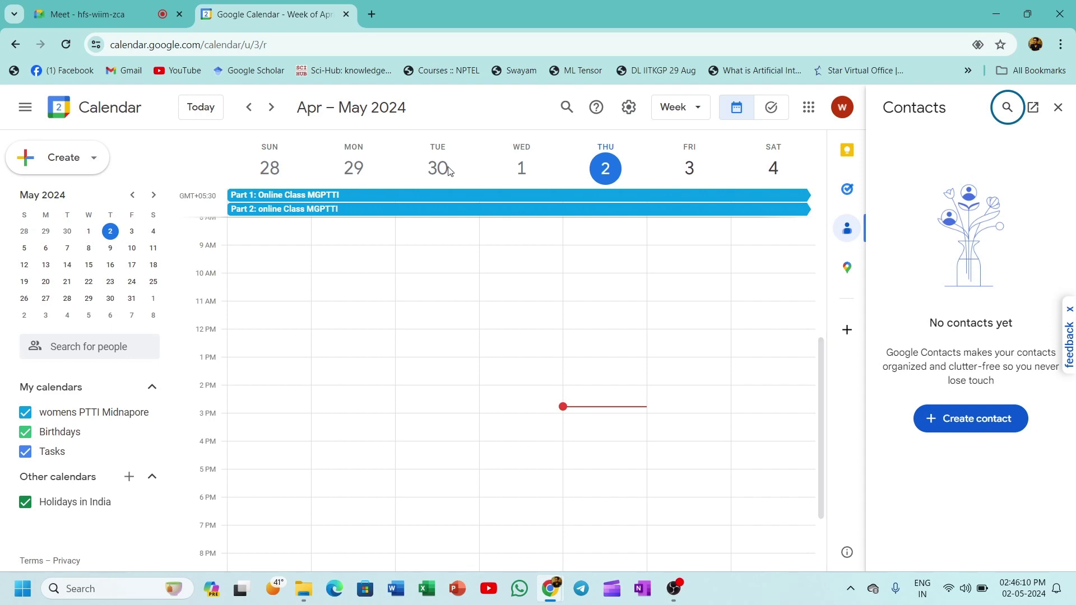
{"action": "left_click", "coordinate": [354, 211]}
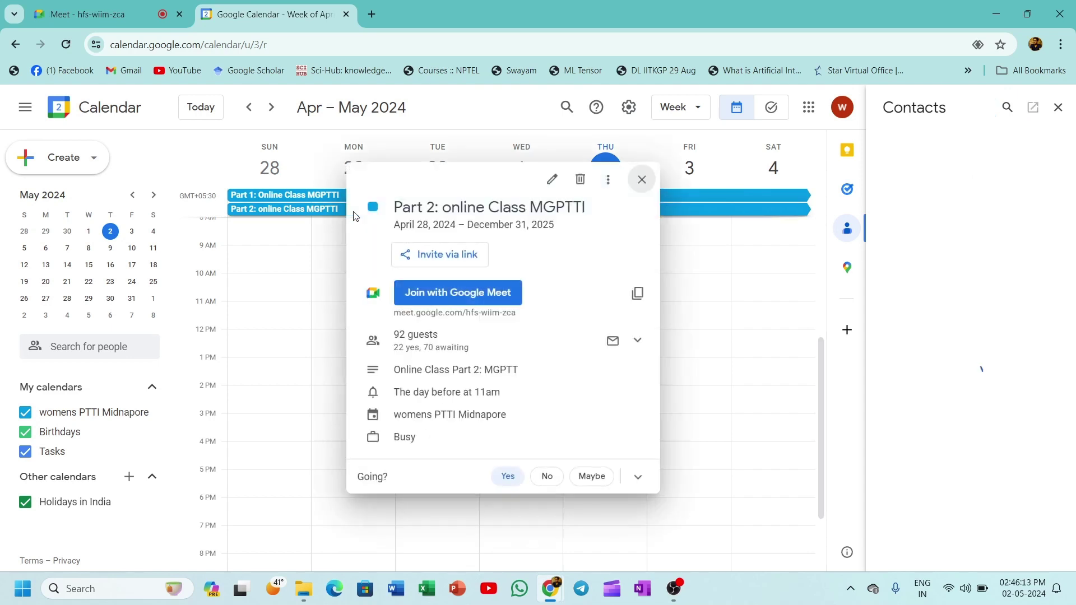
Try to add the copied e-mail address as a guest of the "Part 2: online Class MGPTTI" event and save it.
{"action": "left_click", "coordinate": [552, 179]}
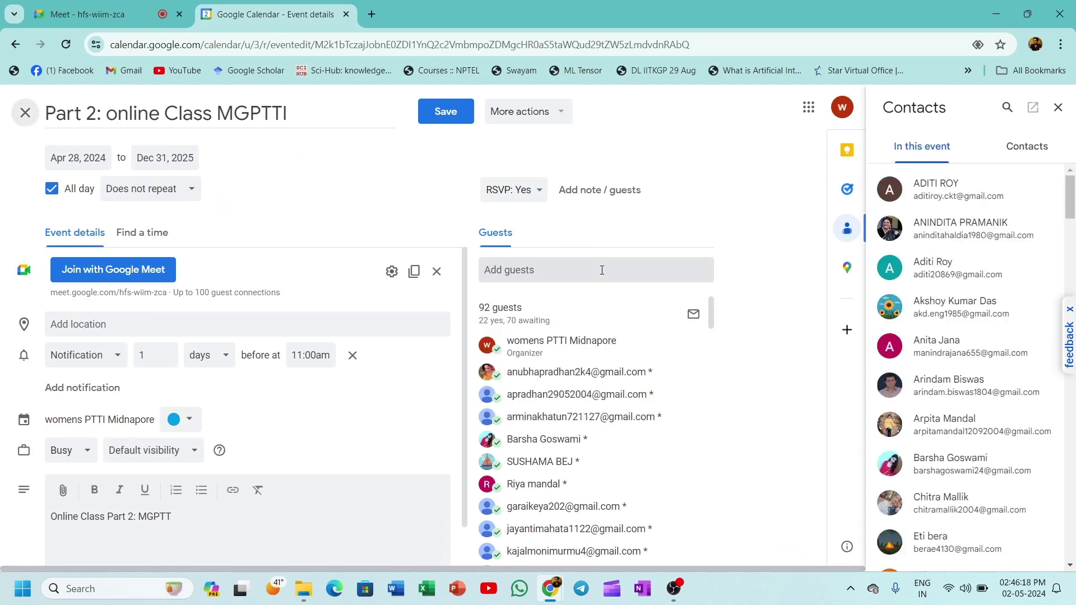
{"action": "left_click", "coordinate": [602, 270]}
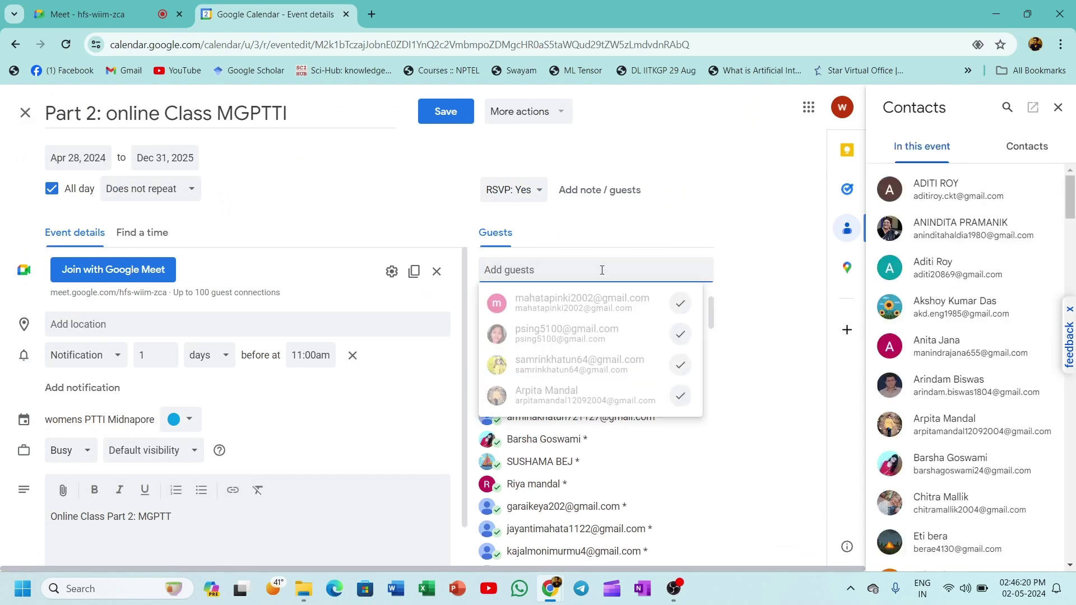
{"action": "key", "text": "ctrl+v"}
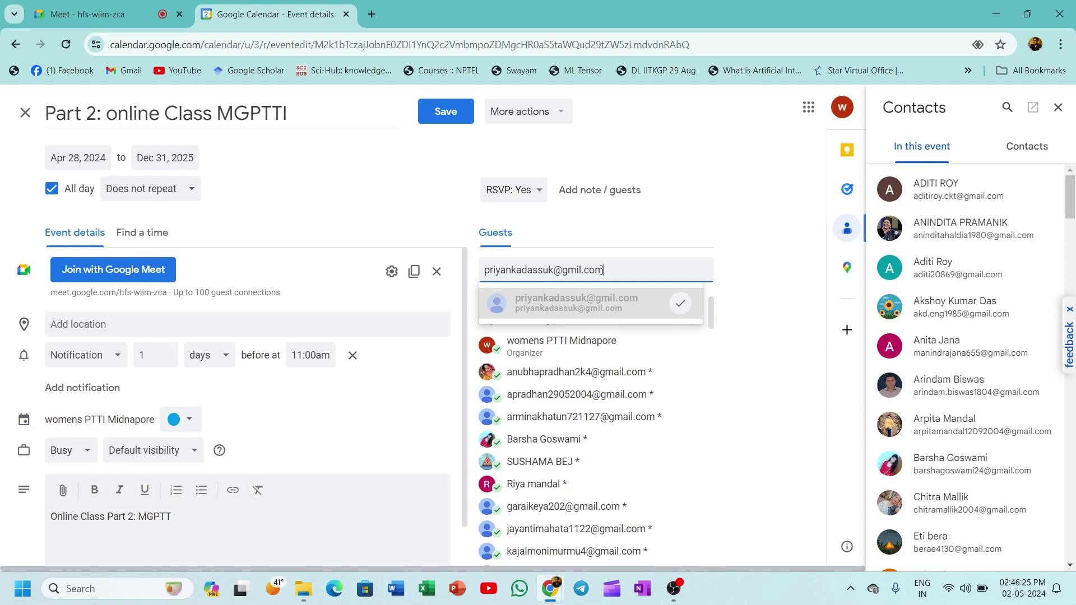
{"action": "left_click", "coordinate": [446, 106]}
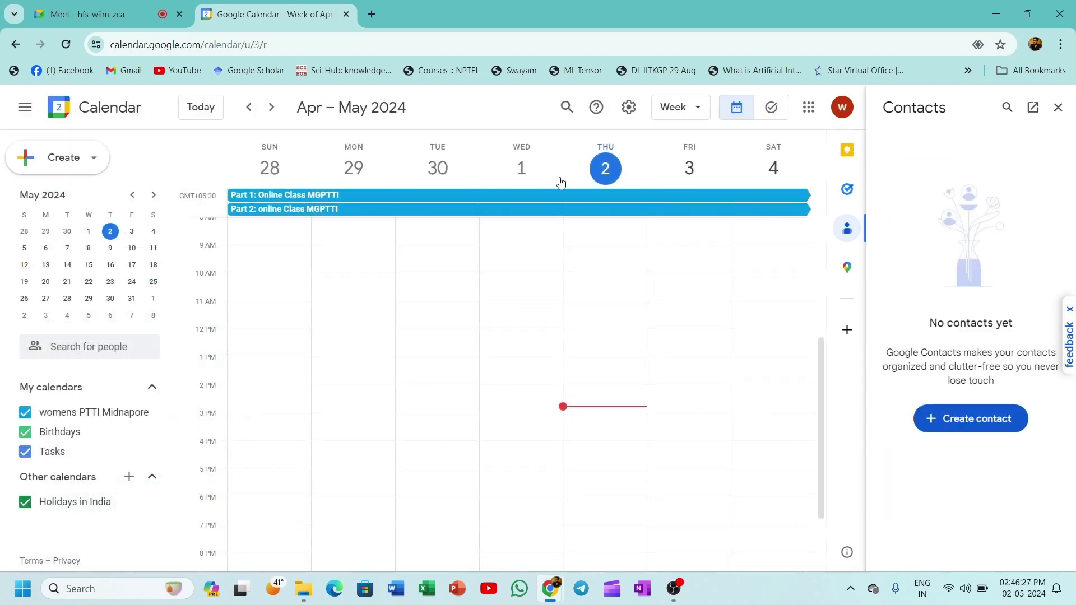
Select the latest e-mail address in the Meet in-call messages, and open the Part 2 class event for editing in Google Calendar.
{"action": "left_click", "coordinate": [144, 5]}
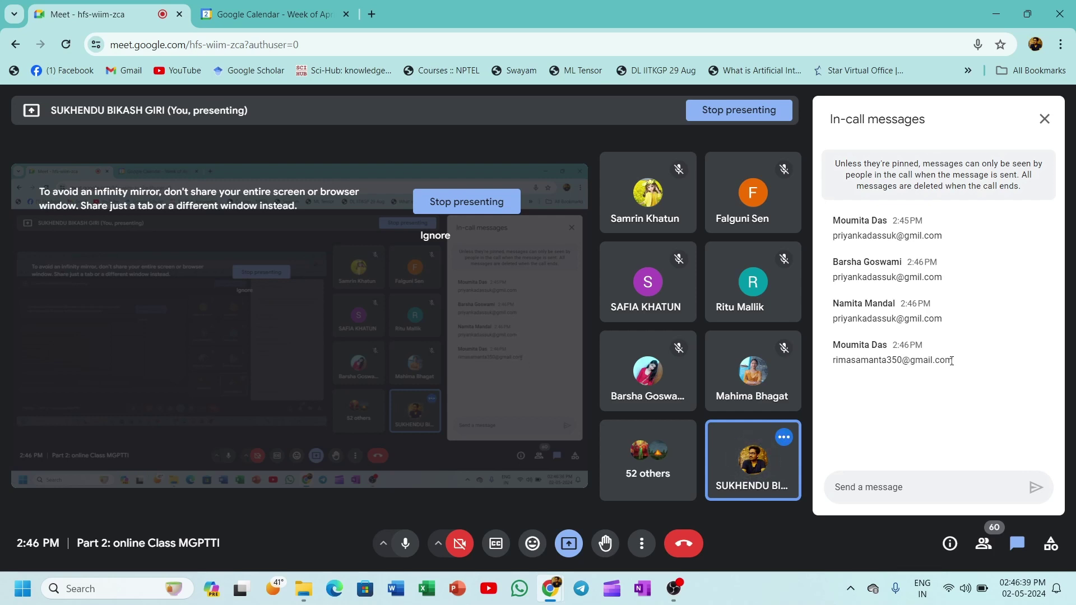
{"action": "left_click_drag", "start_coordinate": [955, 360], "coordinate": [822, 385]}
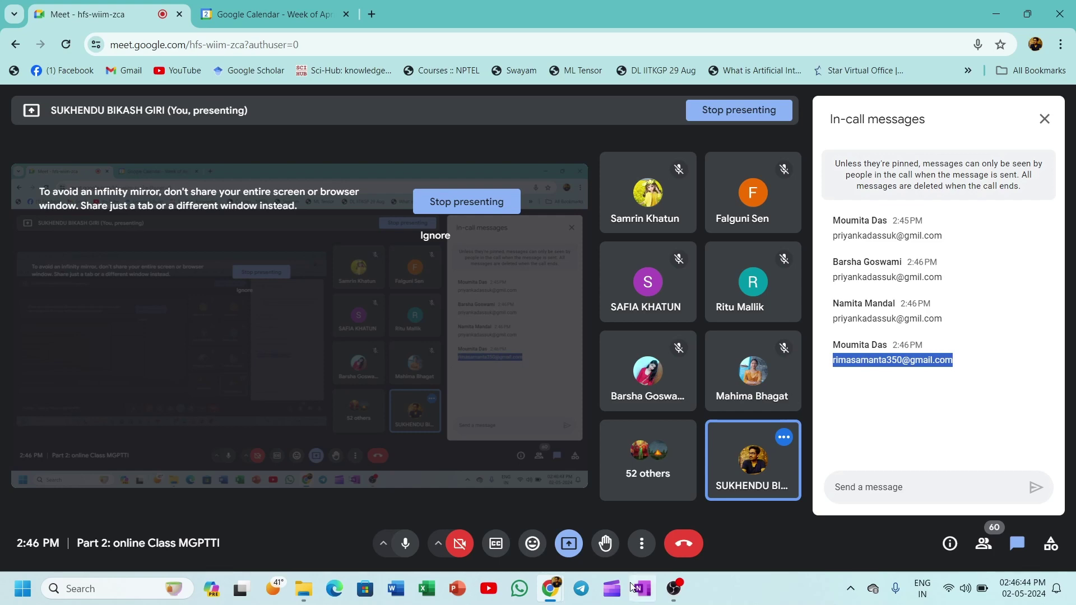
{"action": "key", "text": "ctrl+Tab"}
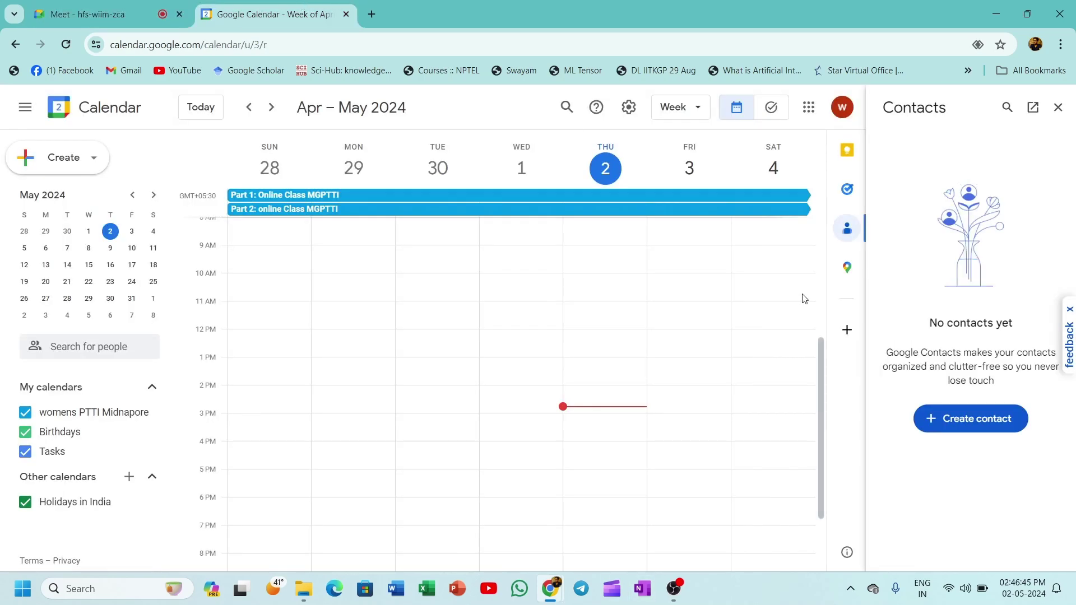
{"action": "left_click", "coordinate": [341, 210]}
{"action": "left_click", "coordinate": [552, 180]}
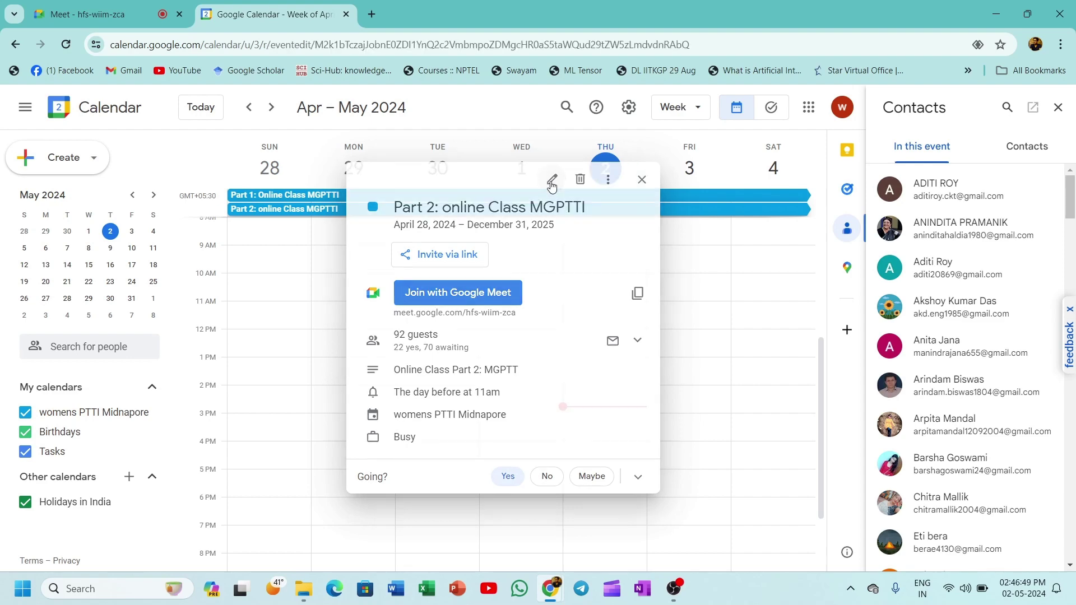
{"action": "left_click", "coordinate": [547, 269]}
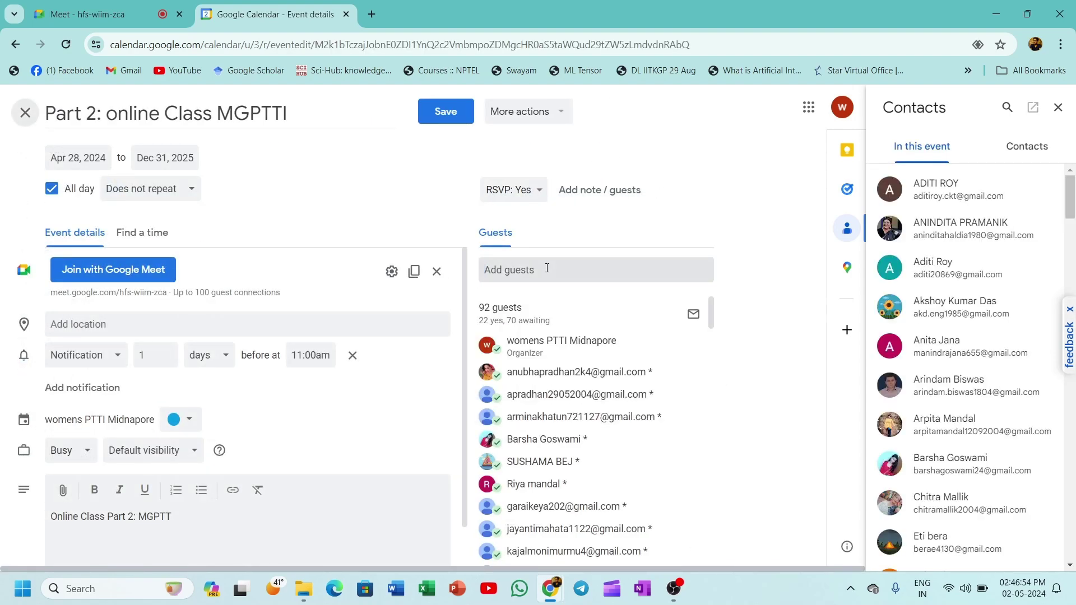
Copy the selected e-mail address from the Meet in-call messages and add it as a guest of the Part 2 event.
{"action": "key", "text": "ctrl+Tab"}
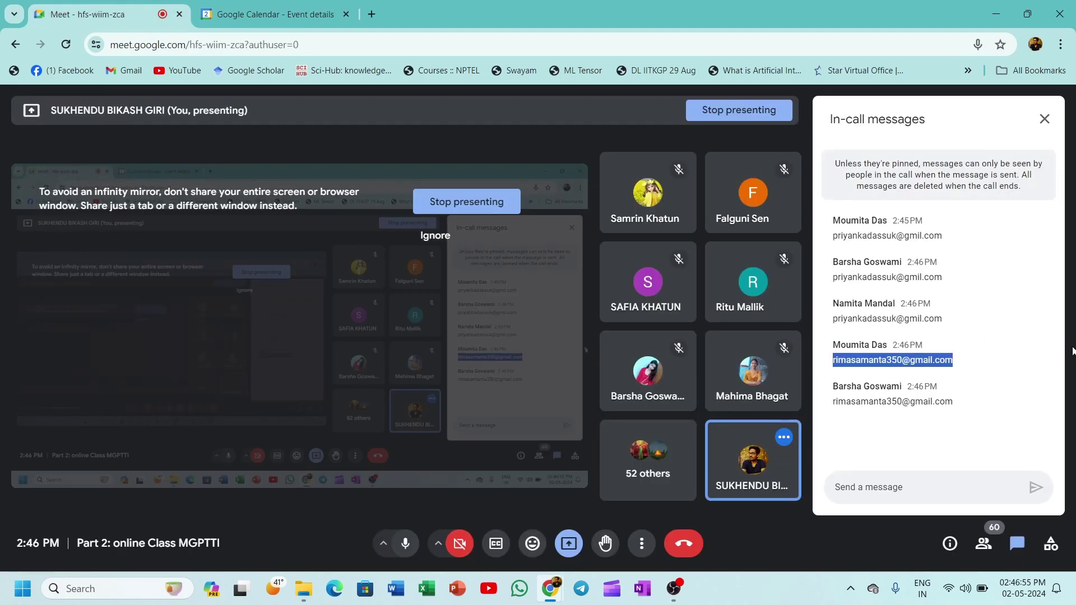
{"action": "right_click", "coordinate": [912, 361]}
{"action": "left_click", "coordinate": [693, 376]}
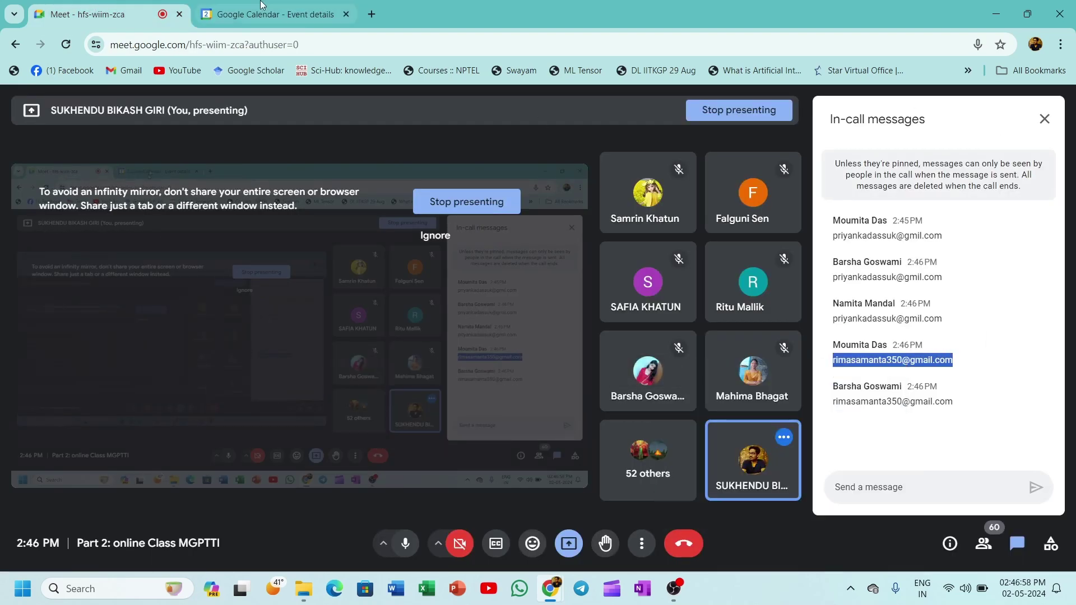
{"action": "left_click", "coordinate": [261, 7]}
{"action": "left_click", "coordinate": [519, 268]}
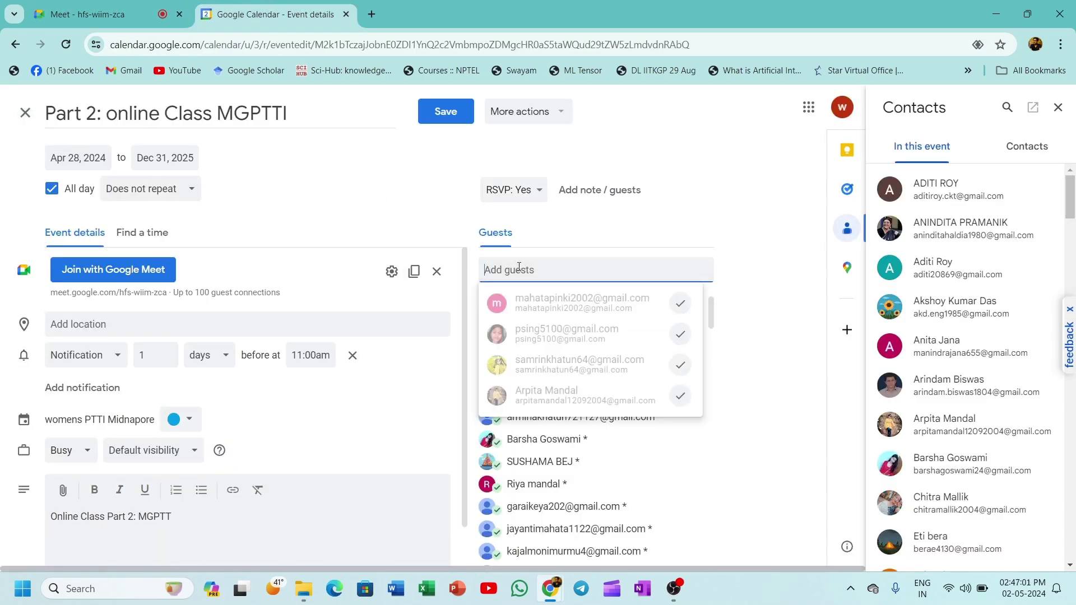
{"action": "key", "text": "ctrl+v"}
{"action": "key", "text": "Return"}
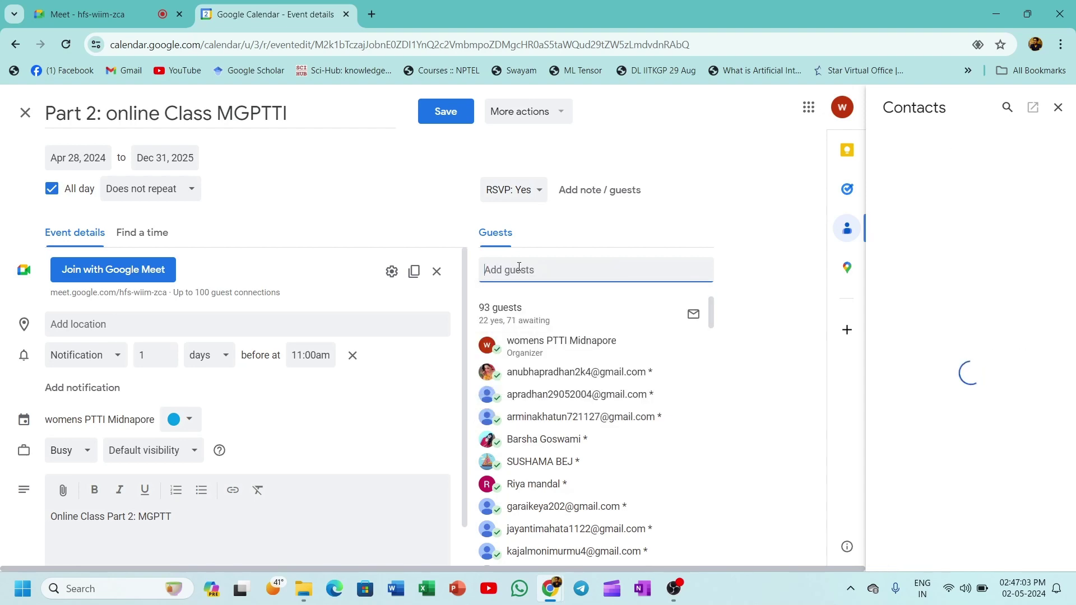
Return to the Meet in-call messages and copy the e-mail address sent in the third message.
{"action": "left_click", "coordinate": [56, 5]}
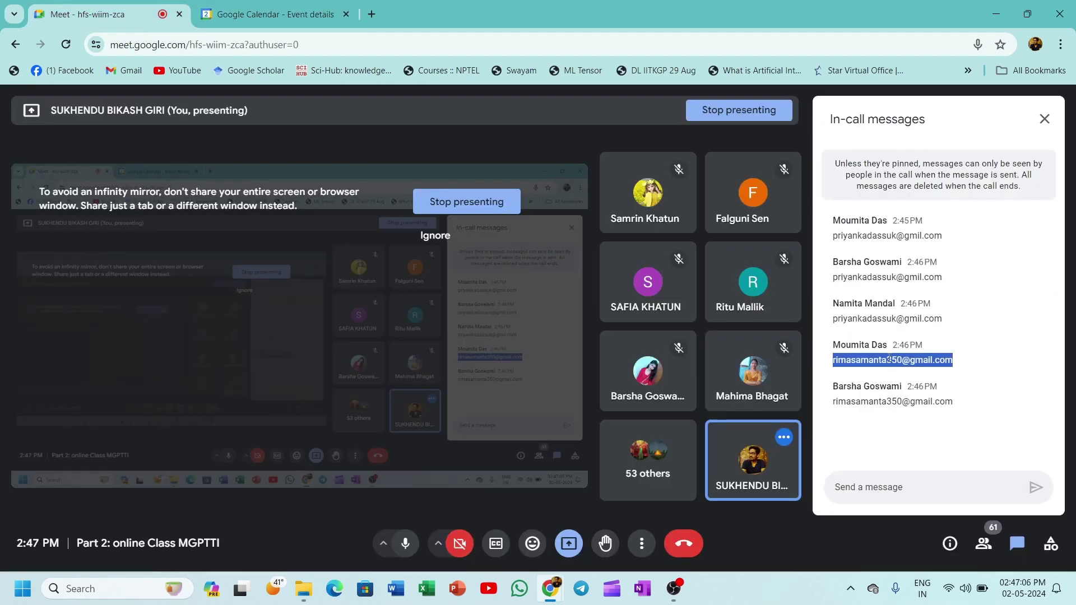
{"action": "left_click", "coordinate": [893, 301]}
{"action": "left_click_drag", "start_coordinate": [942, 318], "coordinate": [832, 321]}
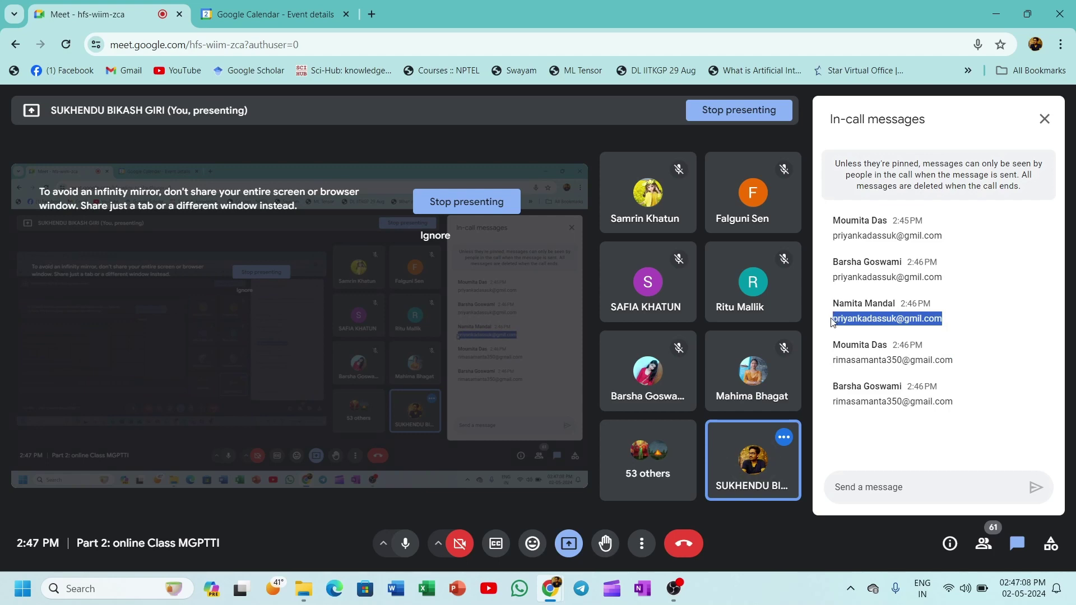
{"action": "right_click", "coordinate": [856, 318]}
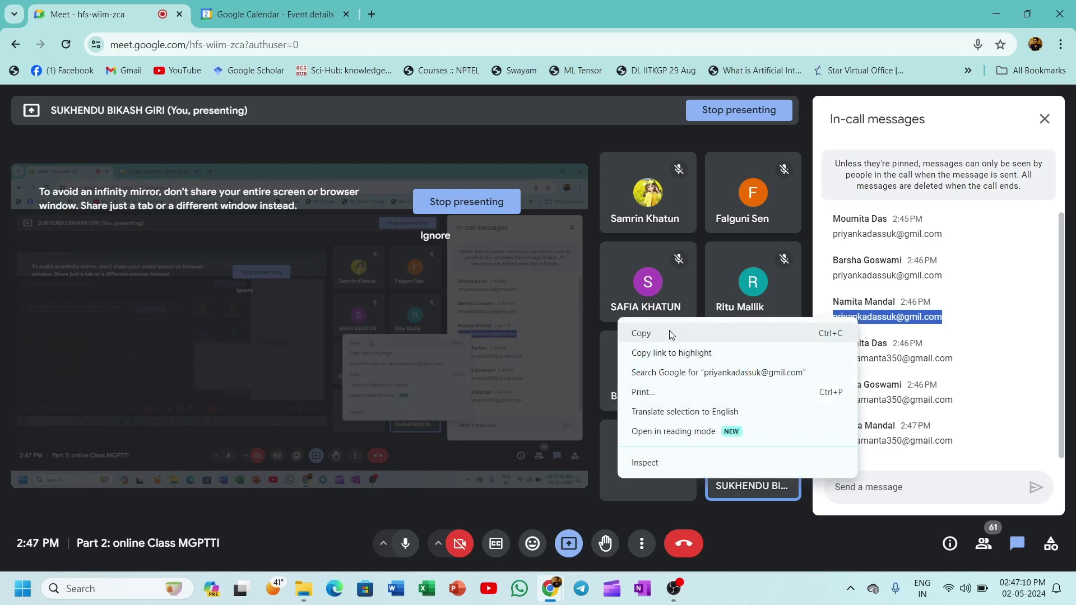
{"action": "left_click", "coordinate": [639, 334]}
Paste the copied e-mail address into the Part 2 event's guest entry in Google Calendar and save the event.
{"action": "left_click", "coordinate": [265, 7]}
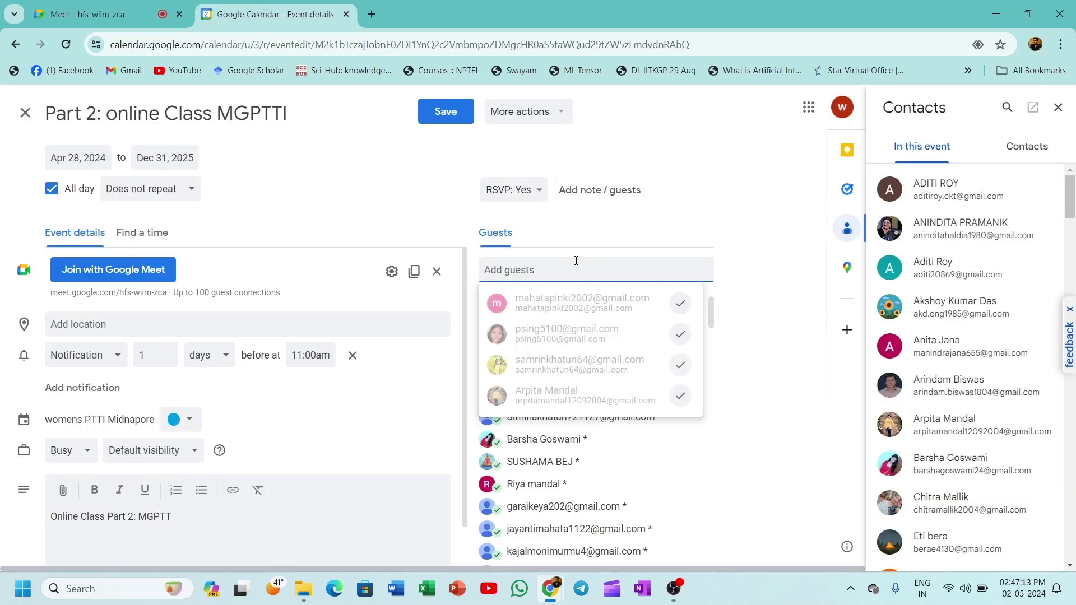
{"action": "key", "text": "ctrl+v"}
{"action": "left_click", "coordinate": [446, 111]}
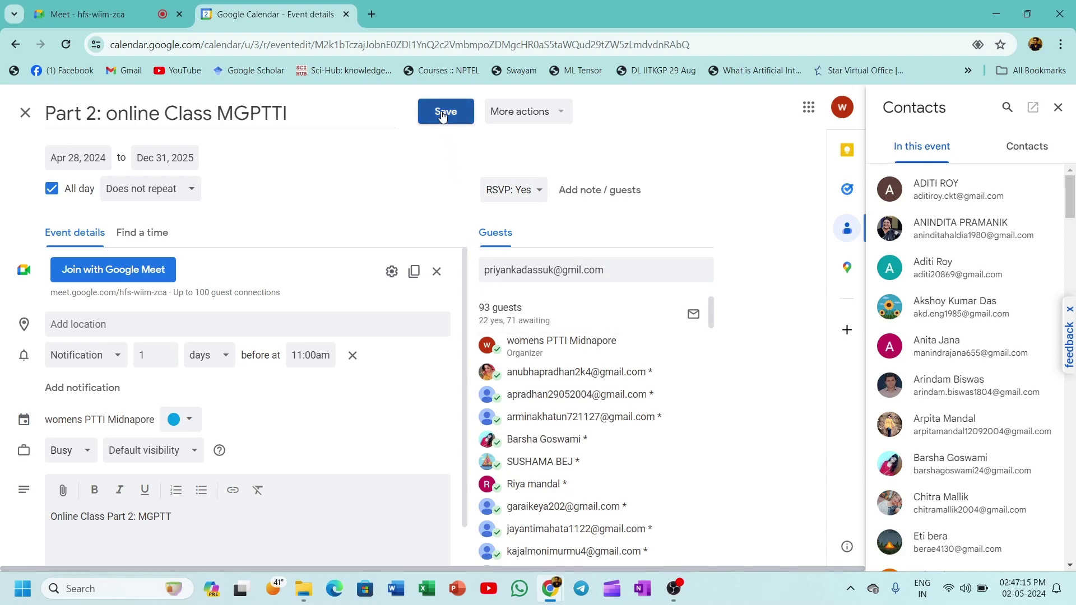
{"action": "left_click", "coordinate": [675, 364]}
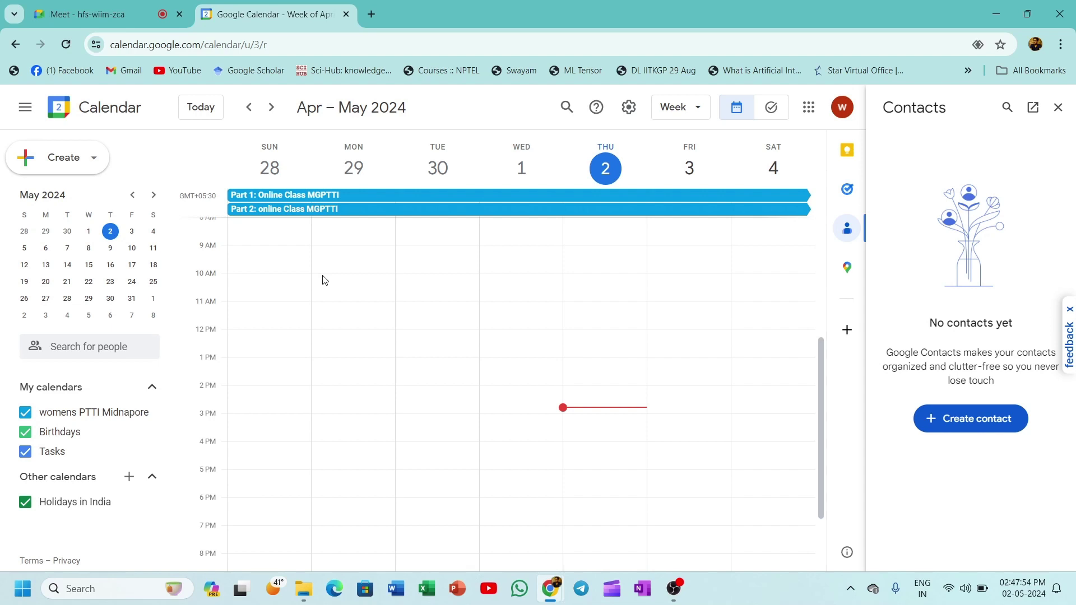
Search Windows for "ppt" to launch PowerPoint, and create a blank presentation.
{"action": "mouse_move", "coordinate": [161, 458]}
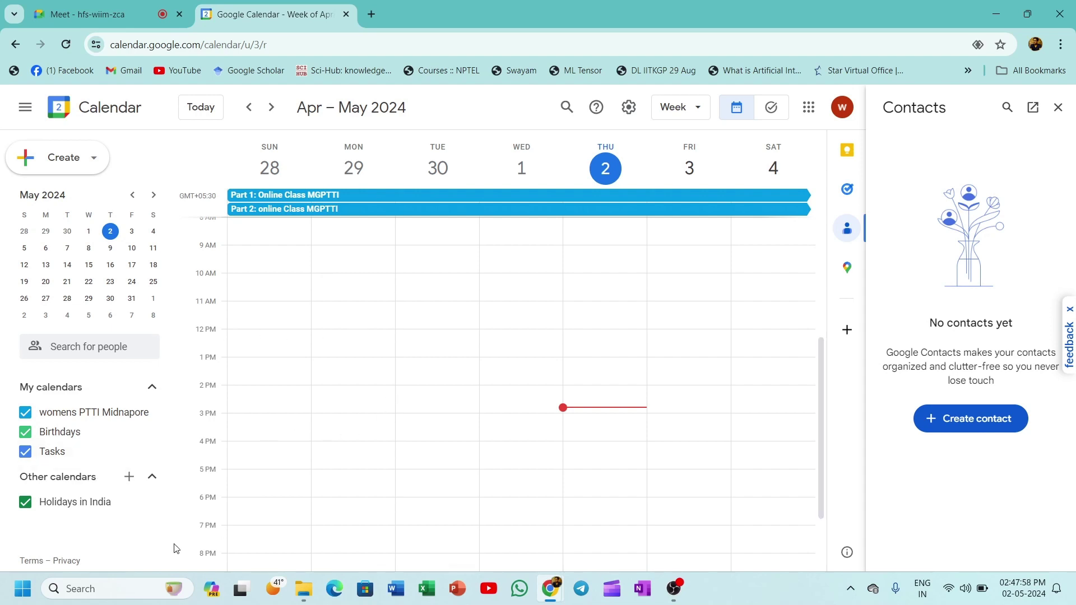
{"action": "mouse_move", "coordinate": [269, 586]}
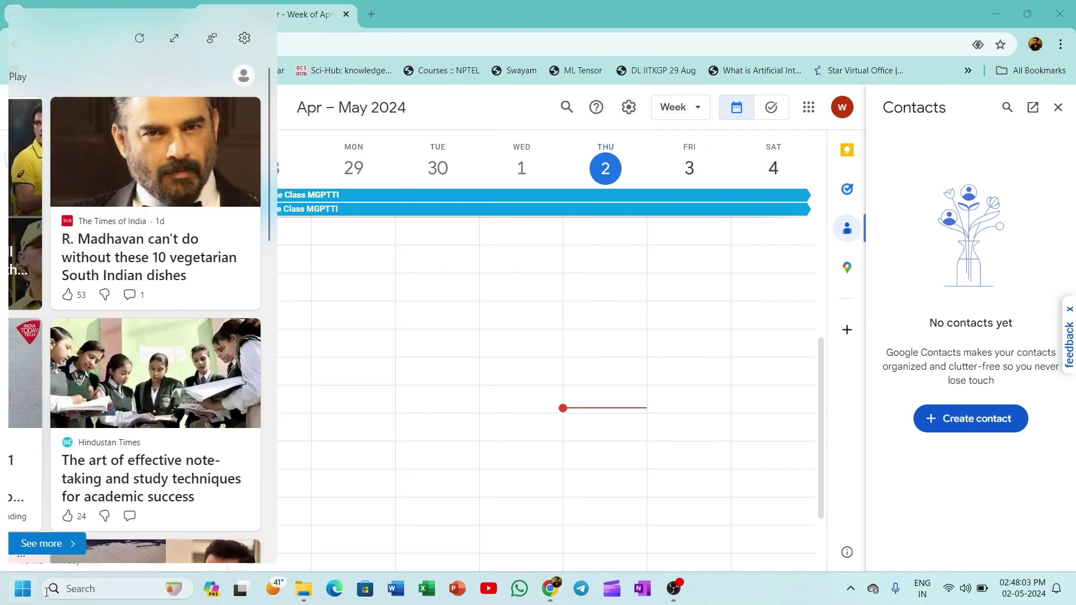
{"action": "left_click", "coordinate": [96, 589]}
{"action": "type", "text": "ppt"}
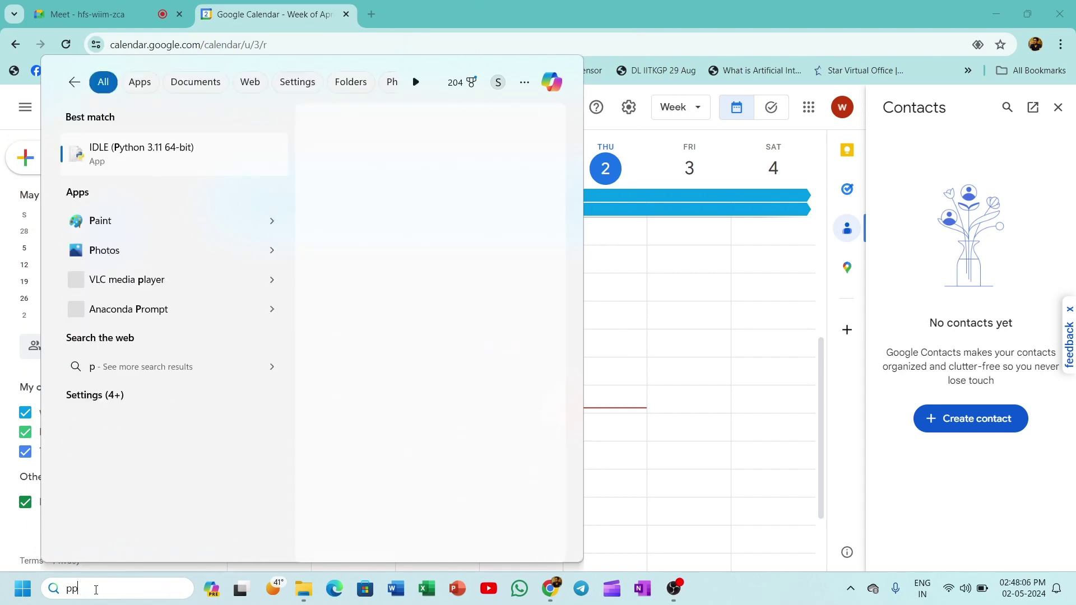
{"action": "key", "text": "Return"}
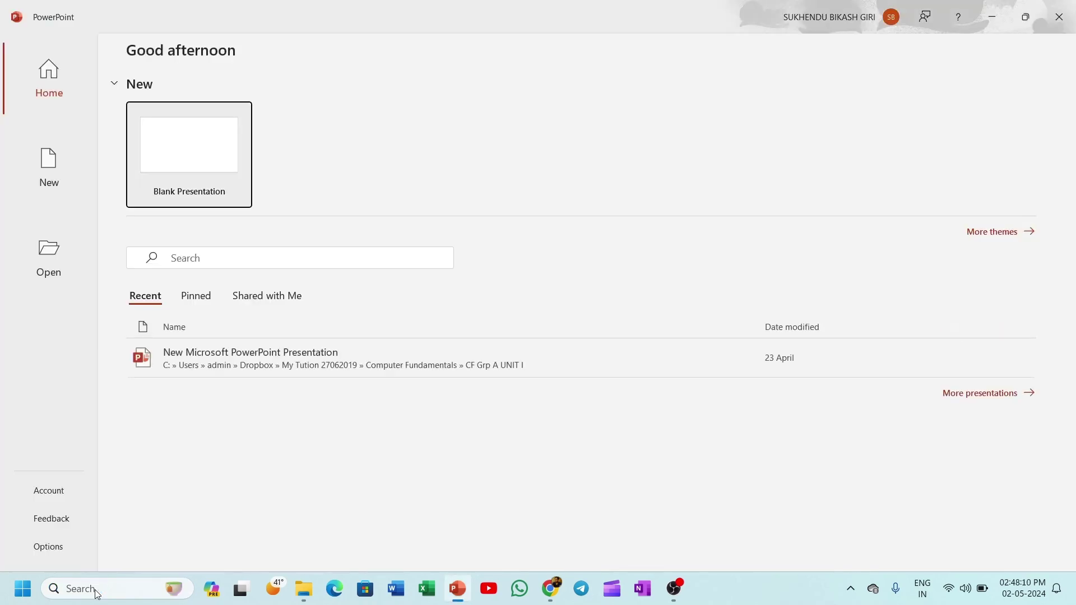
{"action": "left_click", "coordinate": [184, 153]}
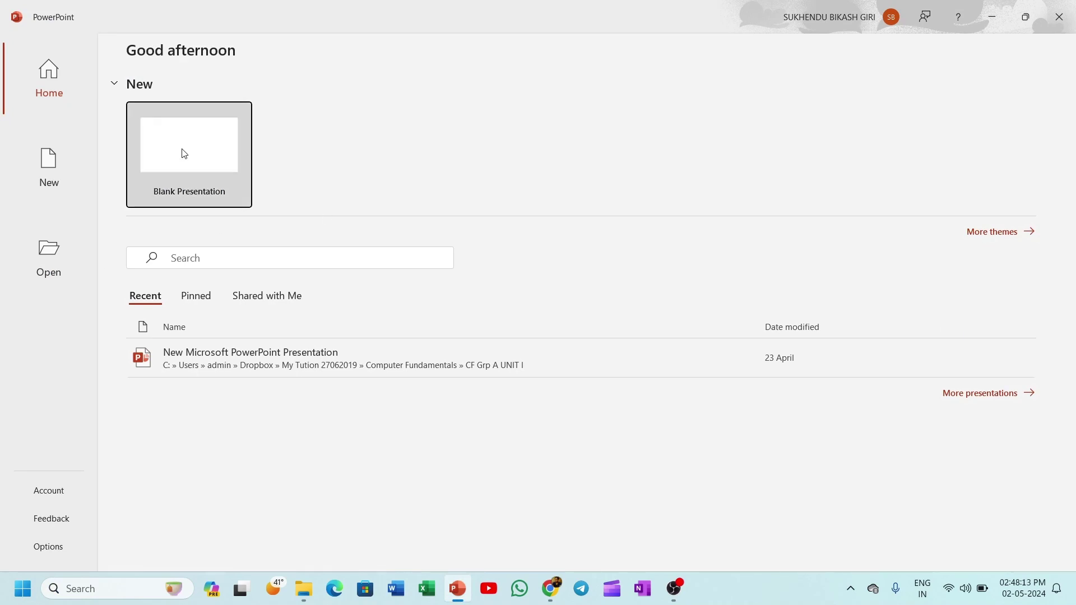